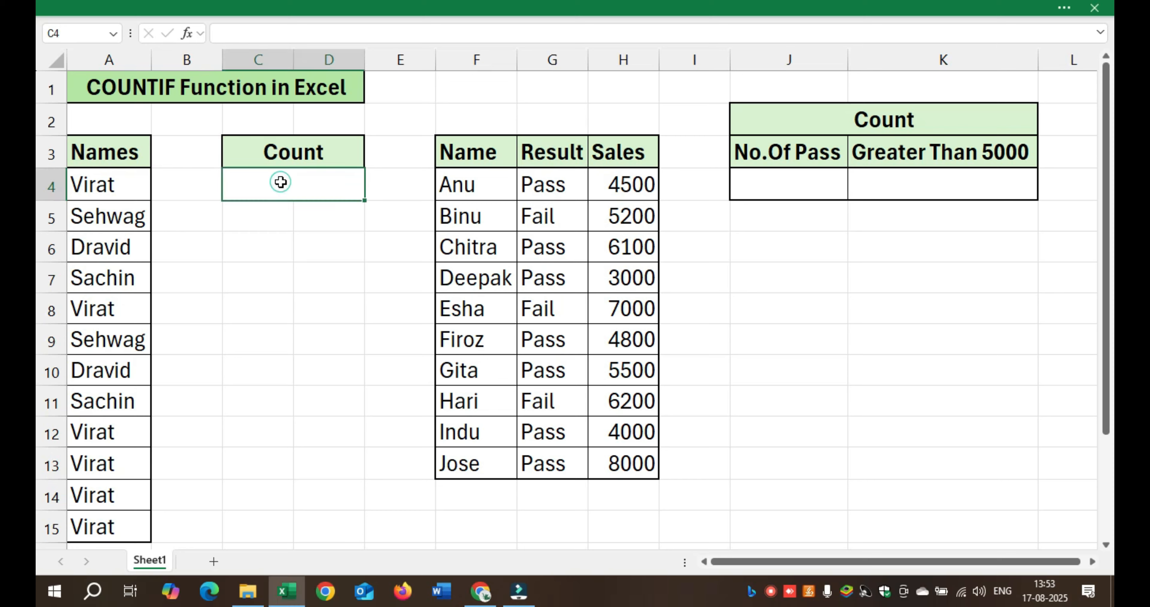
# Step: Enter a COUNTIF formula in C4 that counts the text "Virat" in the names range A4:A15
pyautogui.click(109, 60)
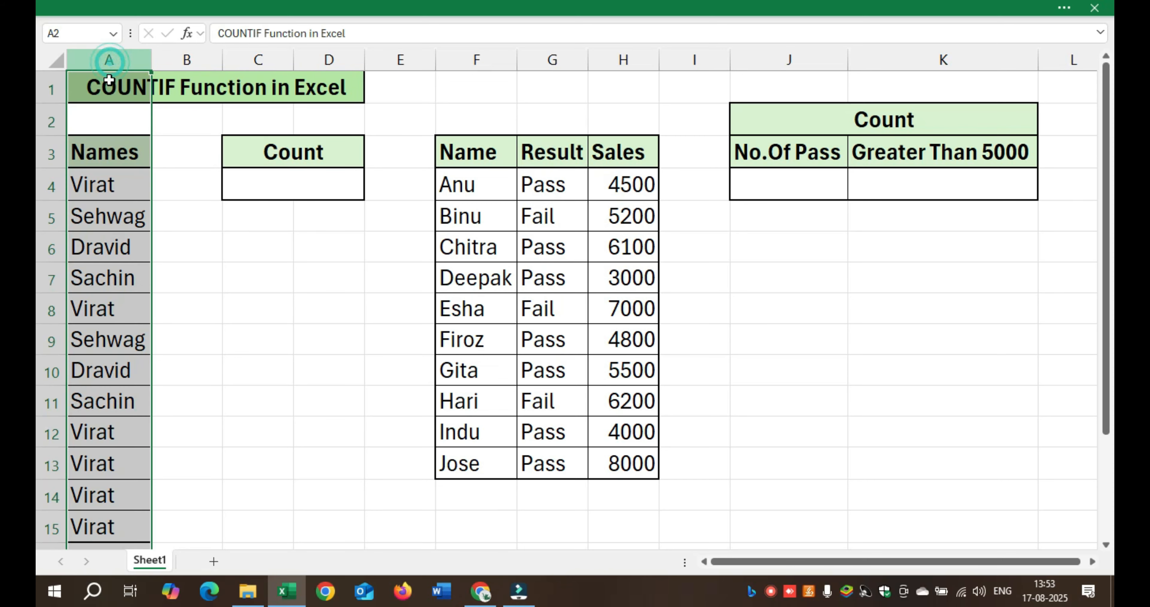
pyautogui.click(108, 180)
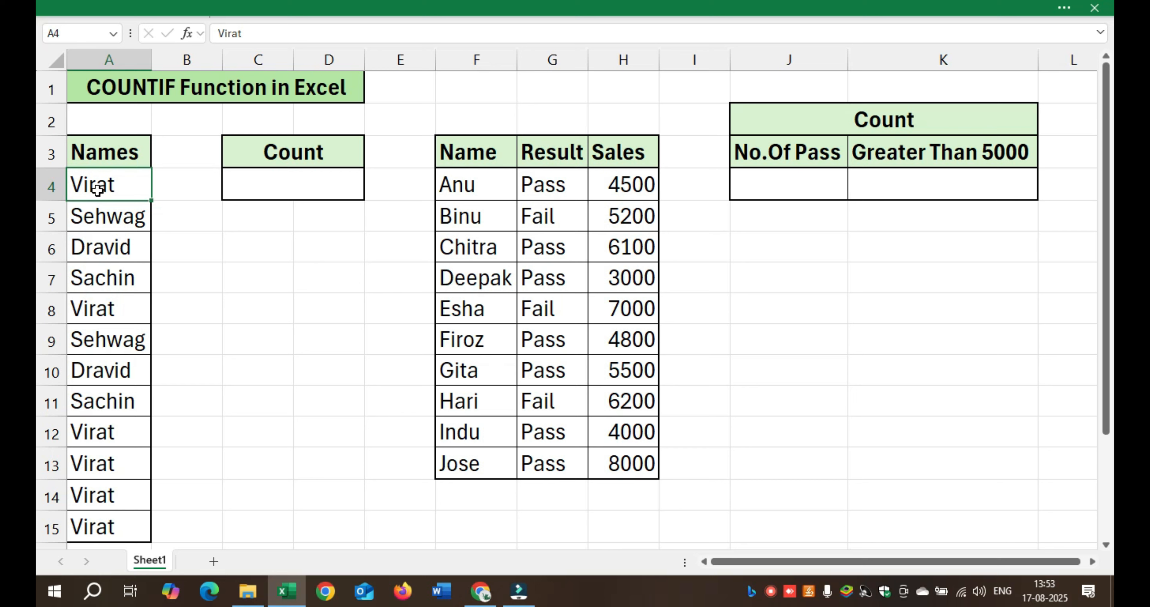
pyautogui.click(261, 186)
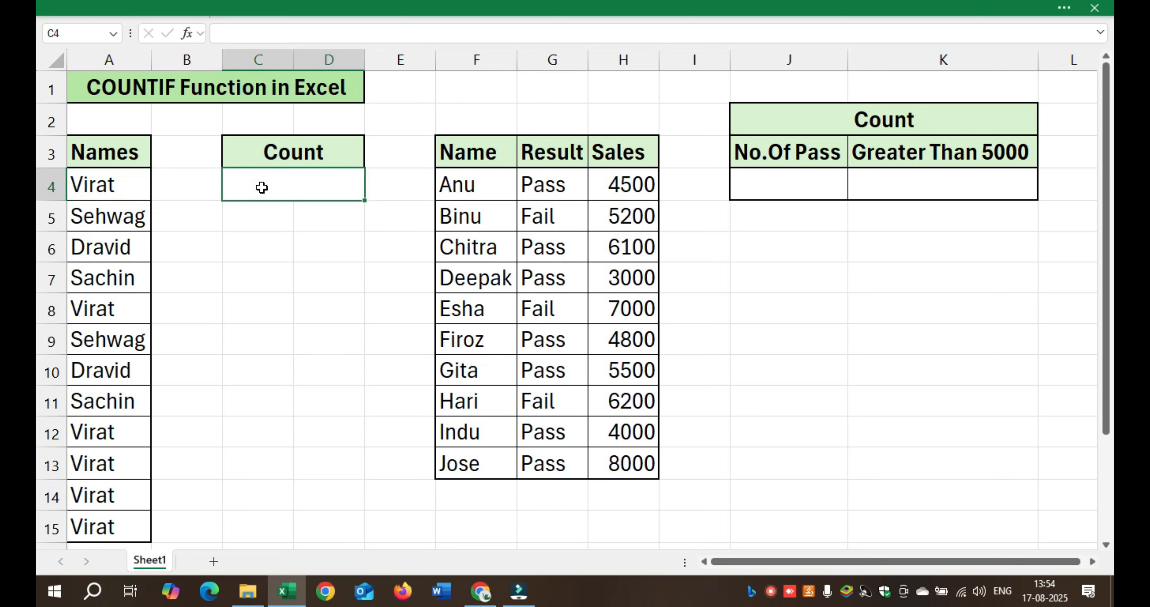
pyautogui.write('=countif(')
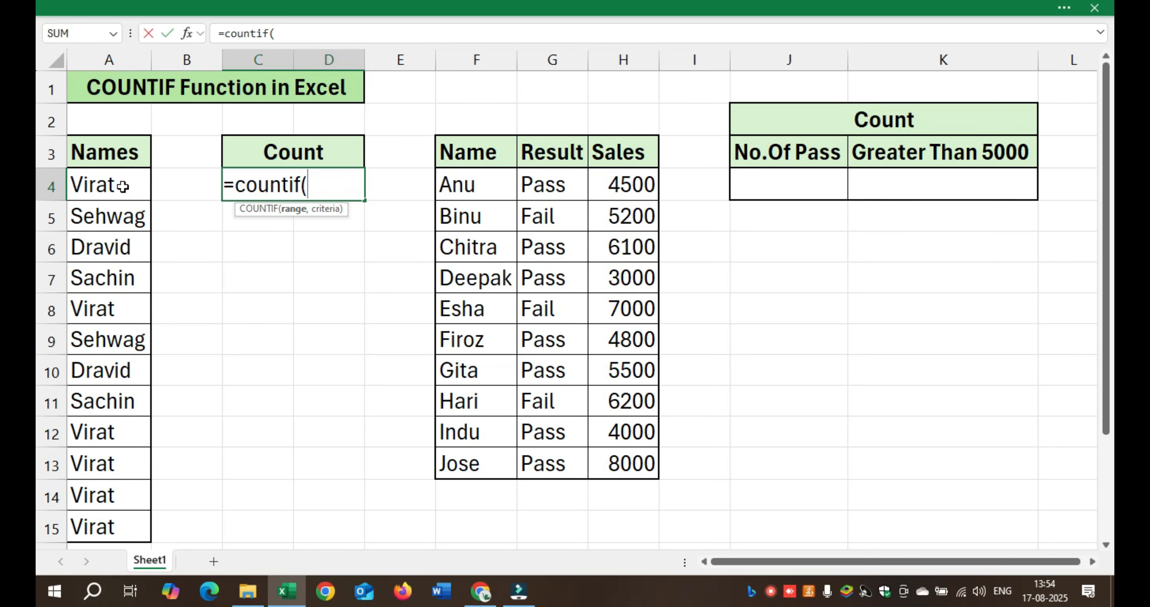
pyautogui.moveTo(123, 186); pyautogui.dragTo(103, 464)
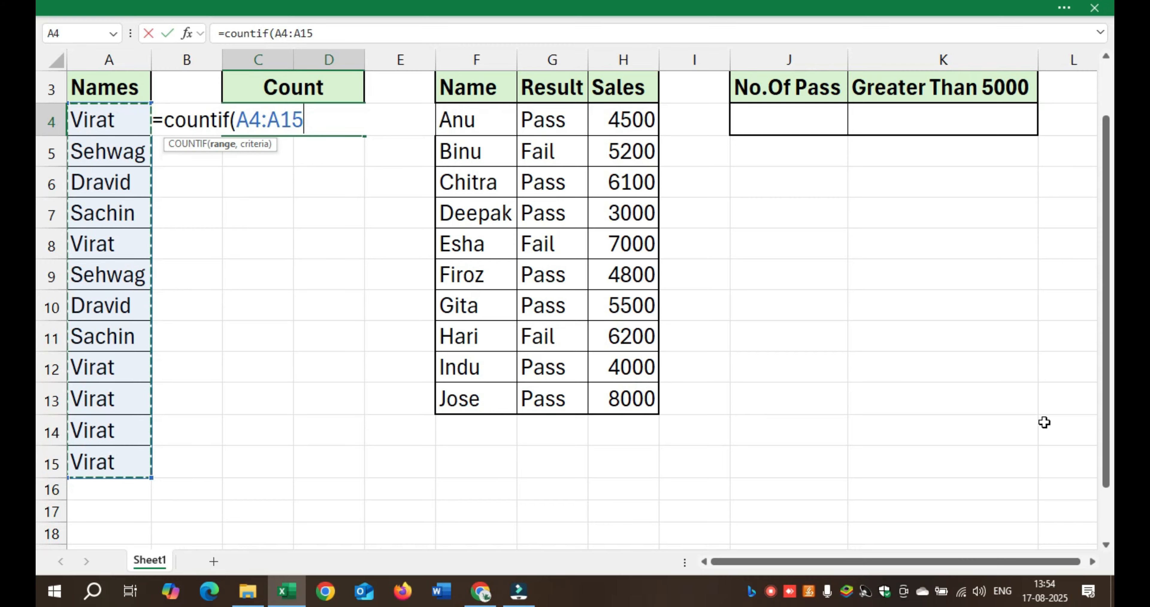
pyautogui.scroll(1, 676, 322)
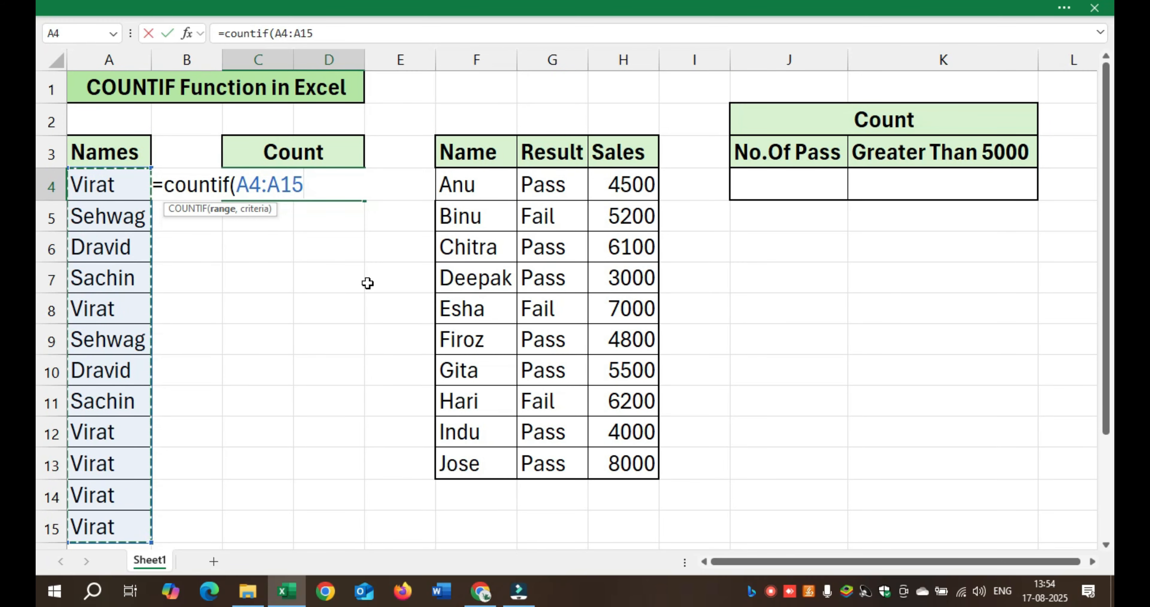
pyautogui.write(',')
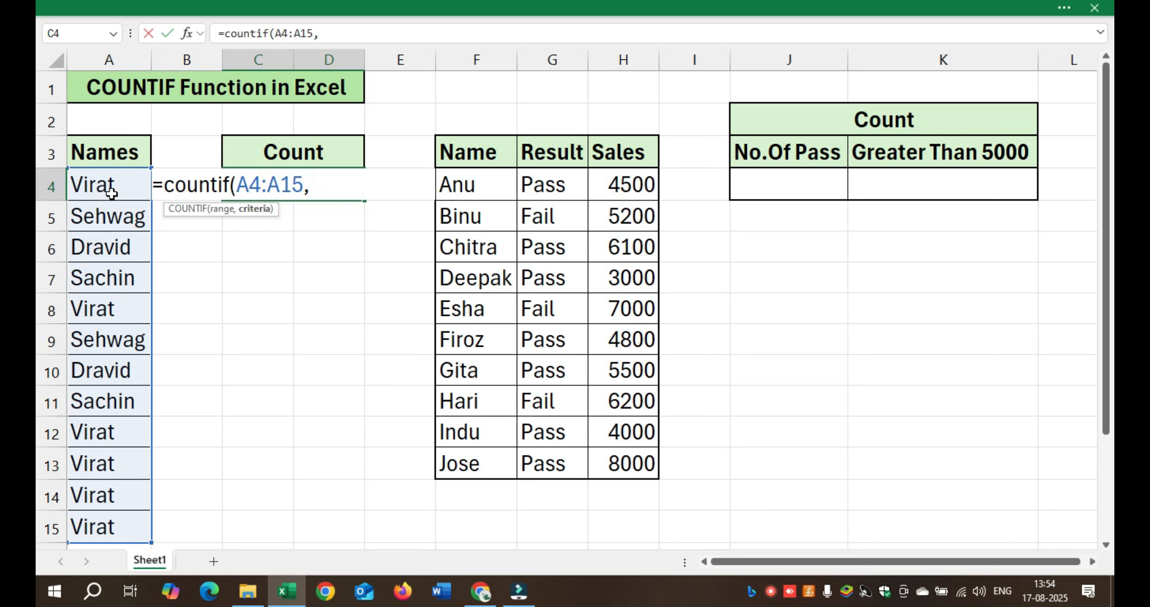
pyautogui.write('"Virat")')
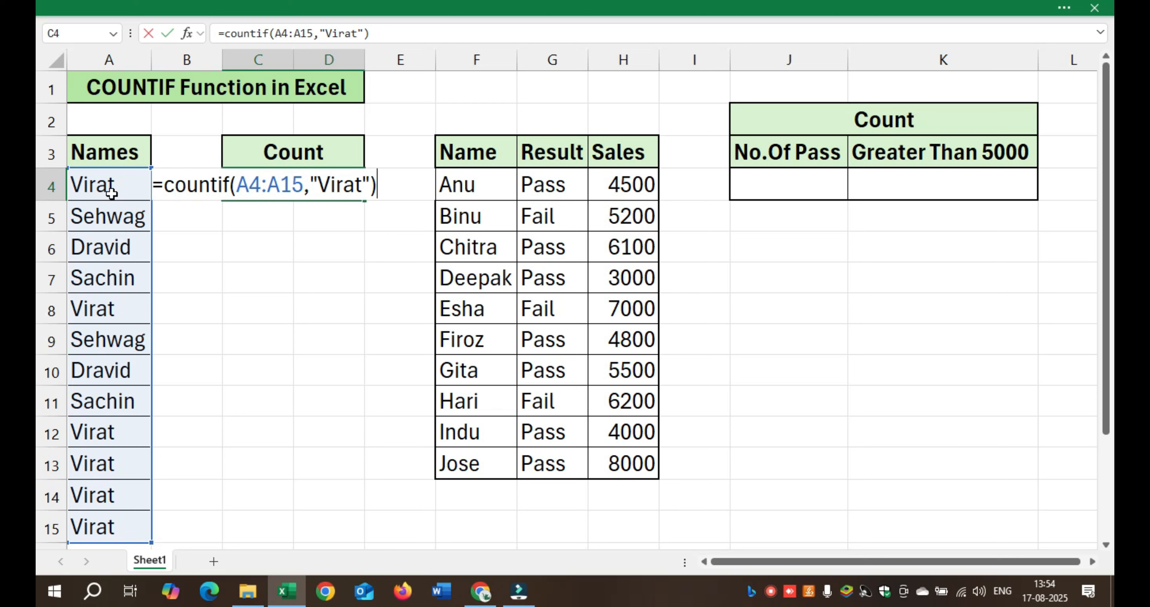
pyautogui.press('Return')
pyautogui.press('Up')
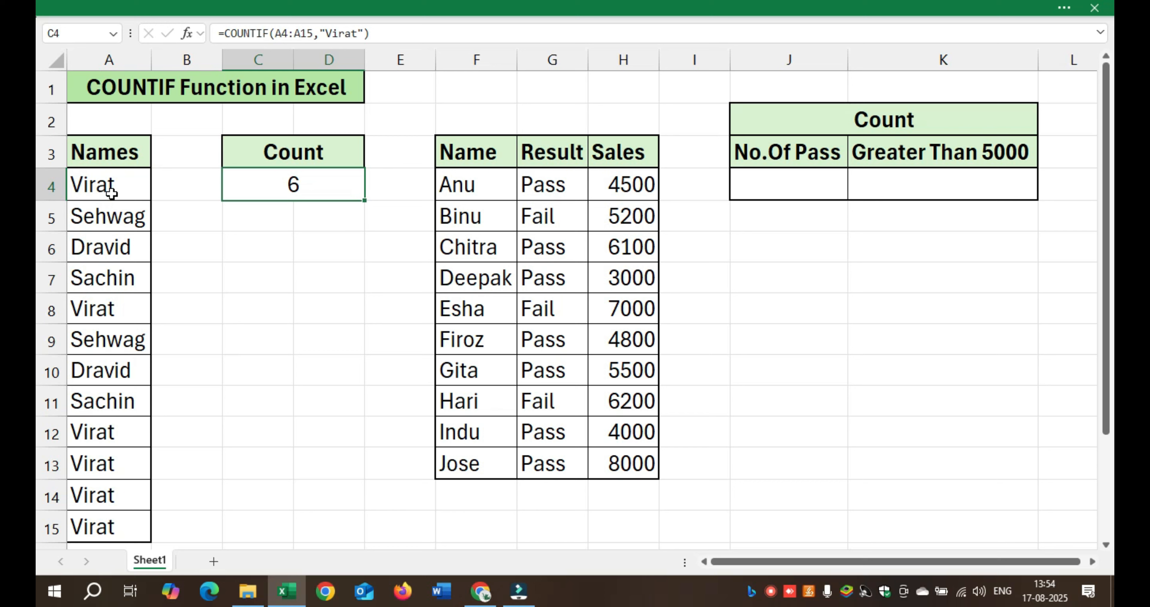
# Step: Go through each occurrence of Virat in the Names column to verify the count
pyautogui.click(109, 190)
pyautogui.click(96, 310)
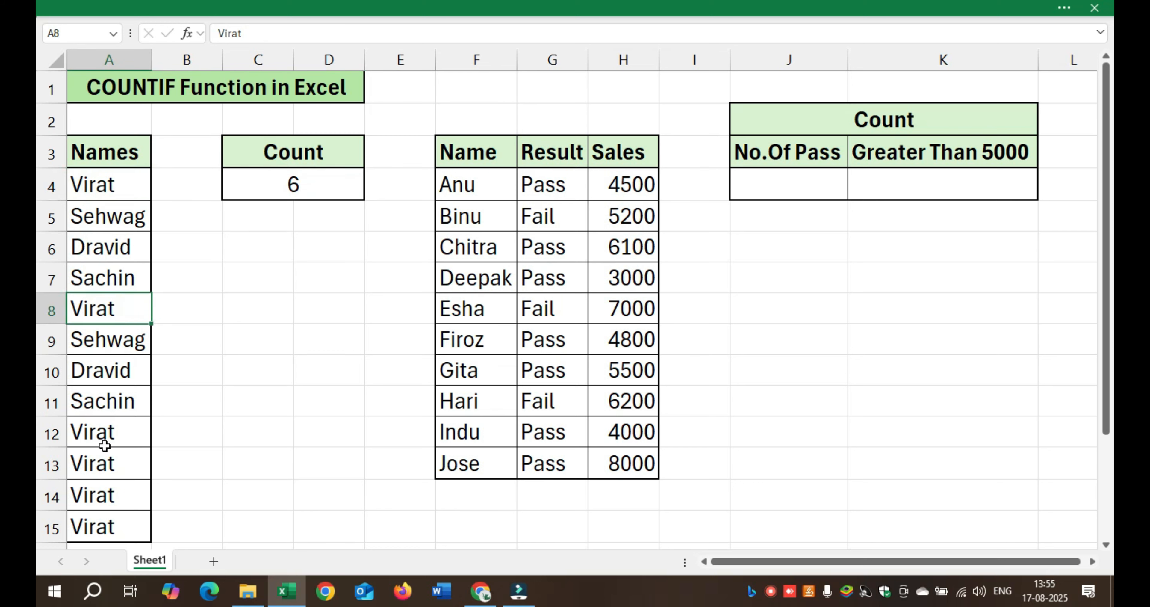
pyautogui.click(96, 433)
pyautogui.click(96, 463)
pyautogui.click(96, 499)
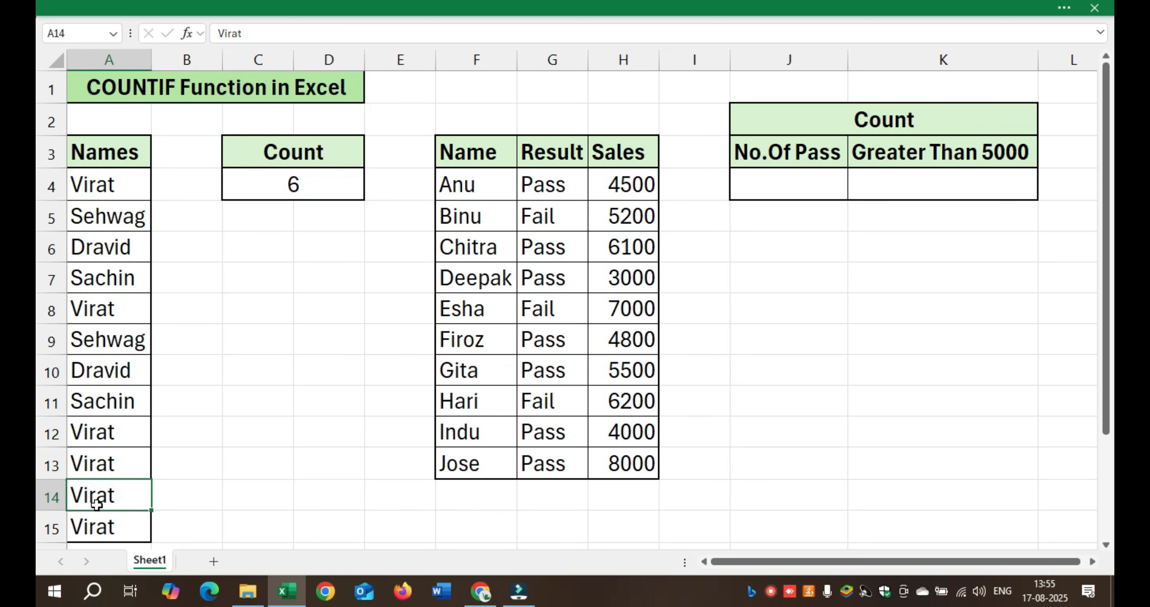
pyautogui.click(95, 523)
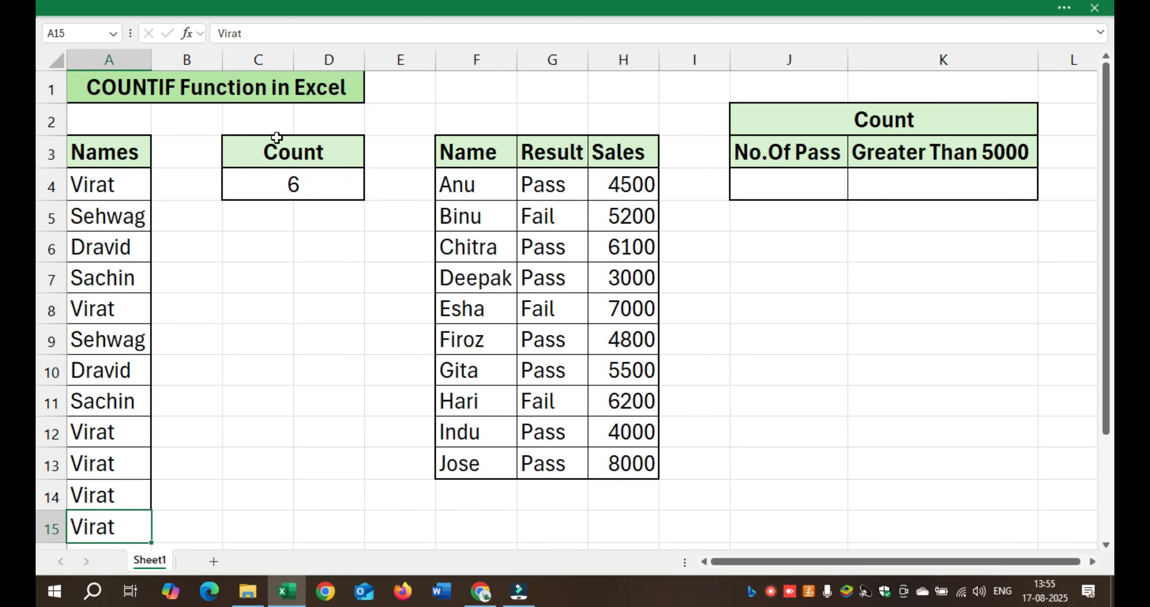
# Step: Replace the text criterion in C4's COUNTIF formula with a reference to cell A4
pyautogui.click(292, 182)
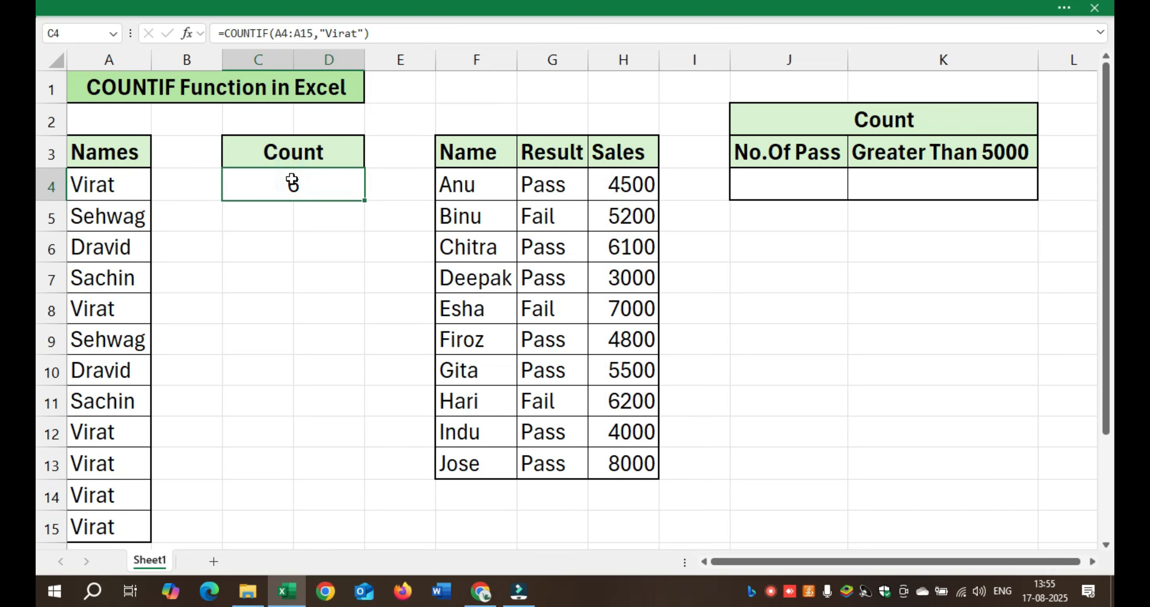
pyautogui.doubleClick(292, 182)
pyautogui.press('Right')
pyautogui.press('Right')
pyautogui.press('Right')
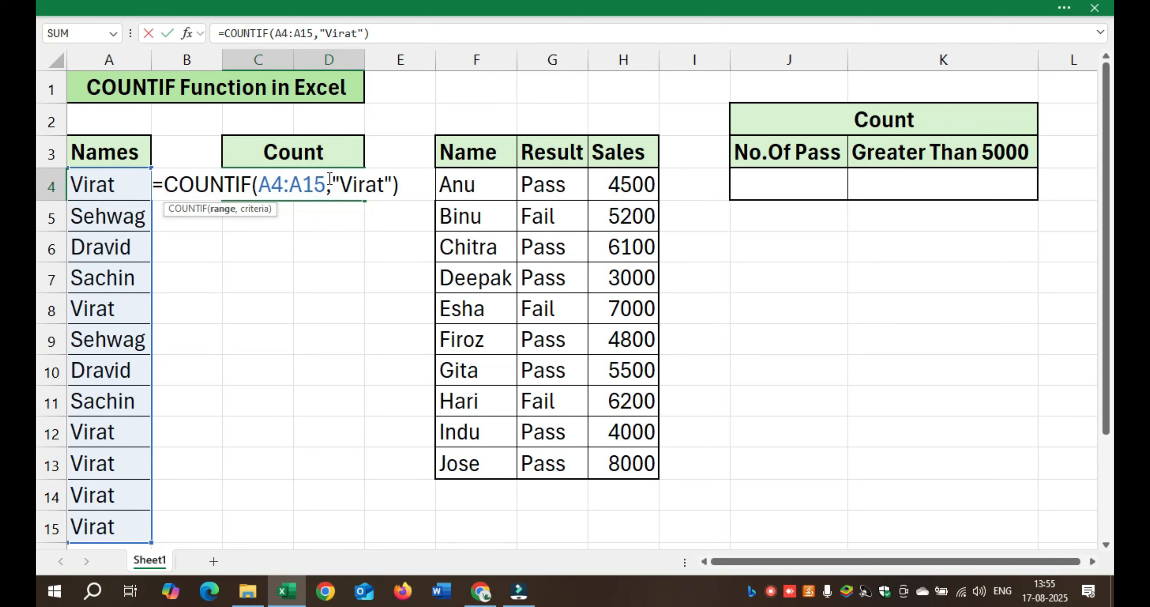
pyautogui.moveTo(334, 183); pyautogui.dragTo(391, 183)
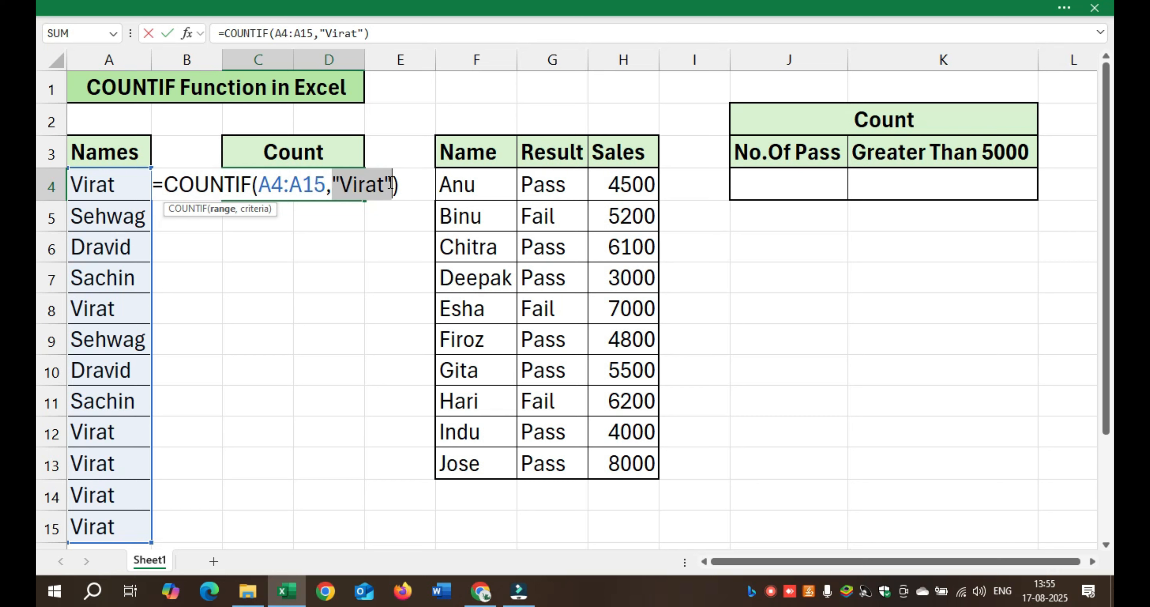
pyautogui.press('BackSpace')
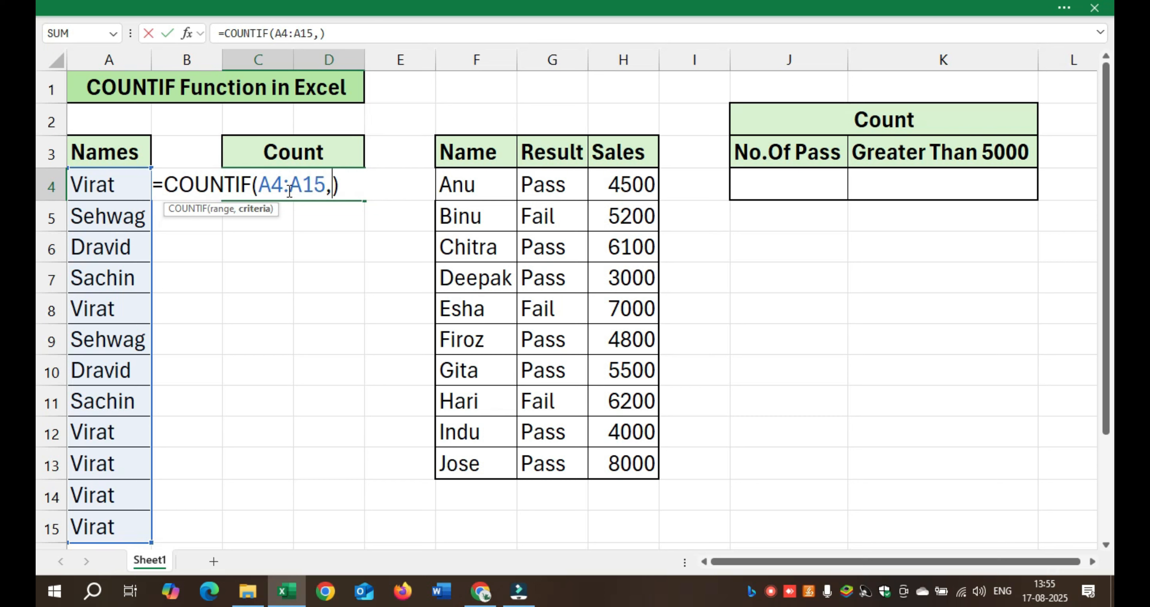
pyautogui.click(114, 189)
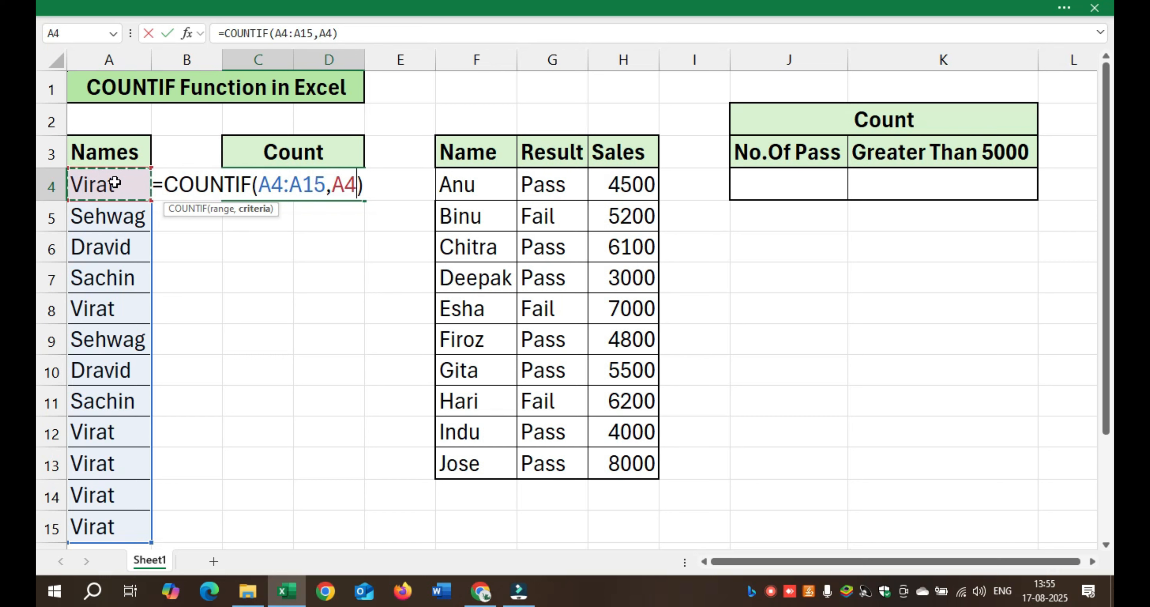
pyautogui.hotkey('ctrl', 'Return')
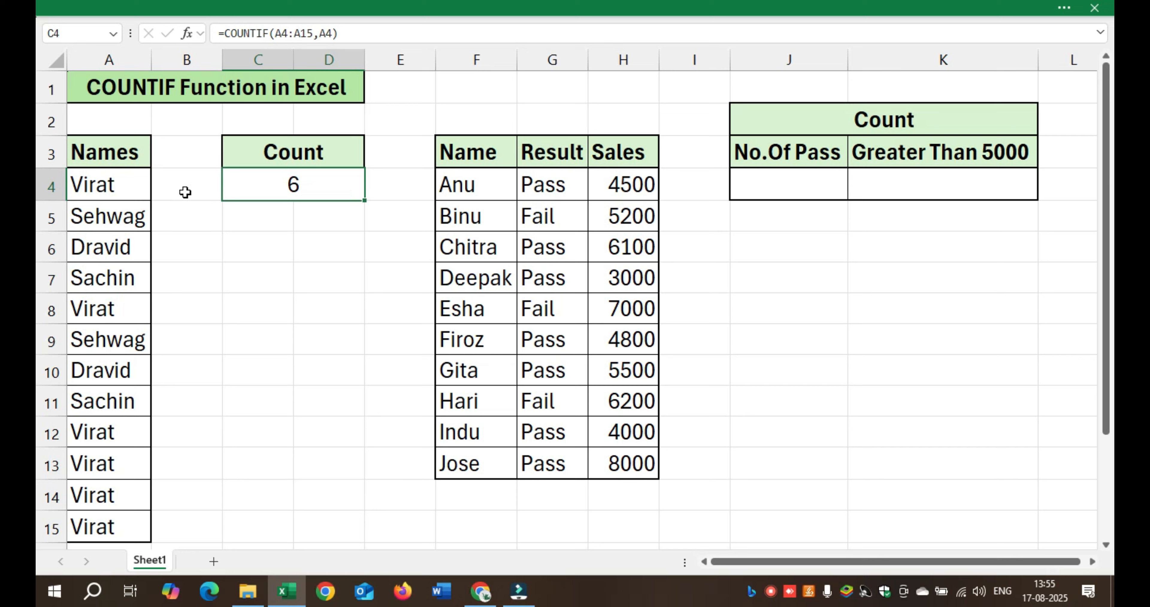
# Step: Change the criterion of C4's COUNTIF formula to cell A5 and check the Sehwag entries in the Names column
pyautogui.doubleClick(333, 188)
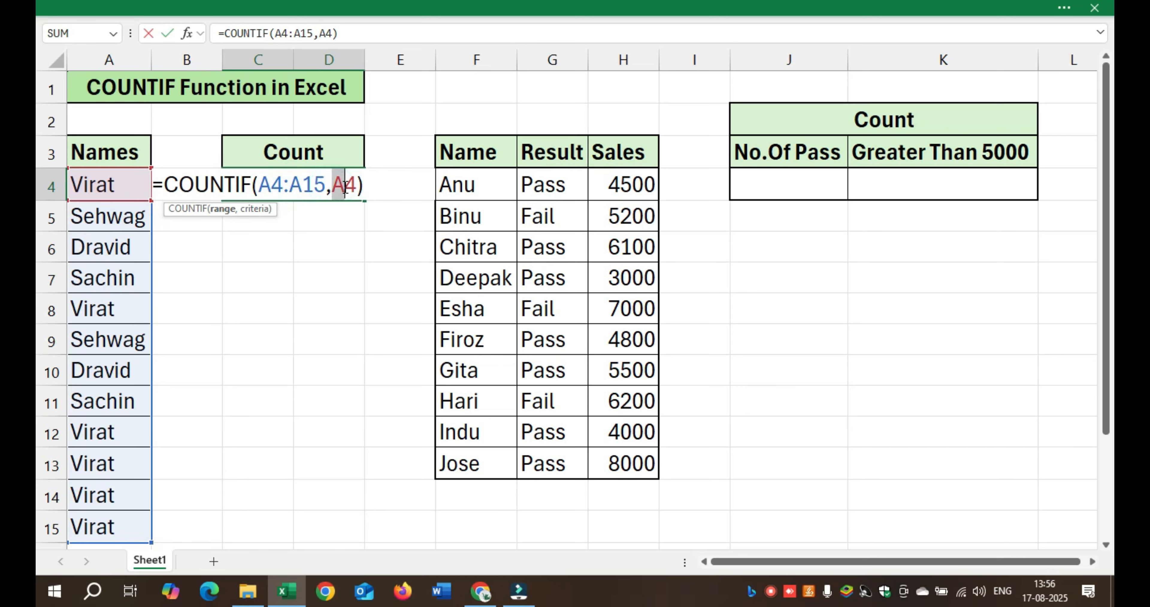
pyautogui.moveTo(333, 187); pyautogui.dragTo(360, 187)
pyautogui.press('BackSpace')
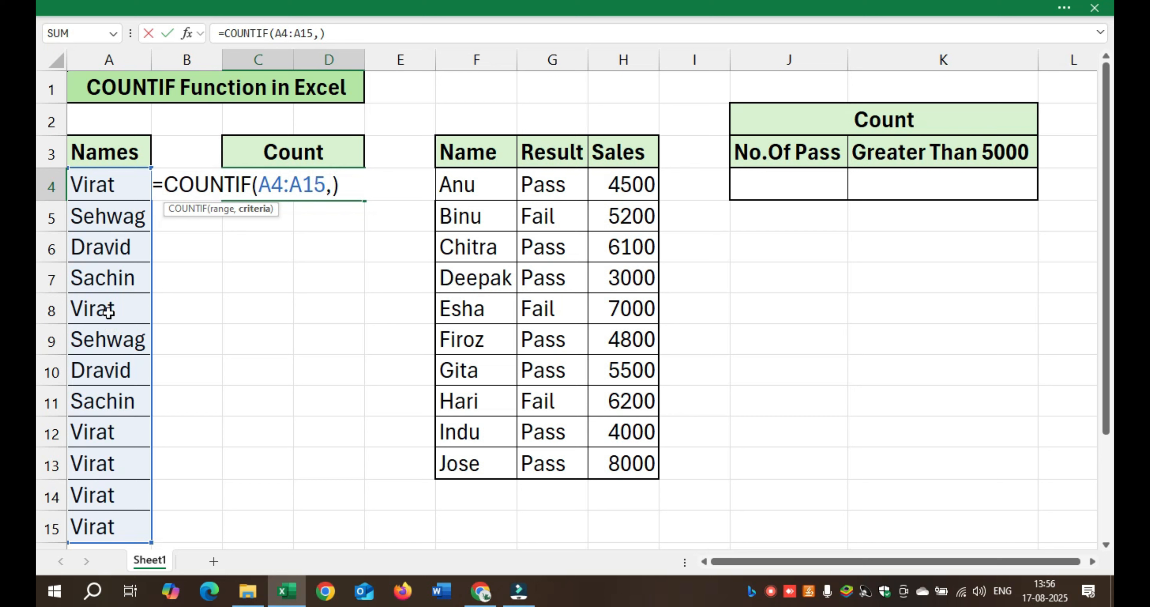
pyautogui.click(114, 216)
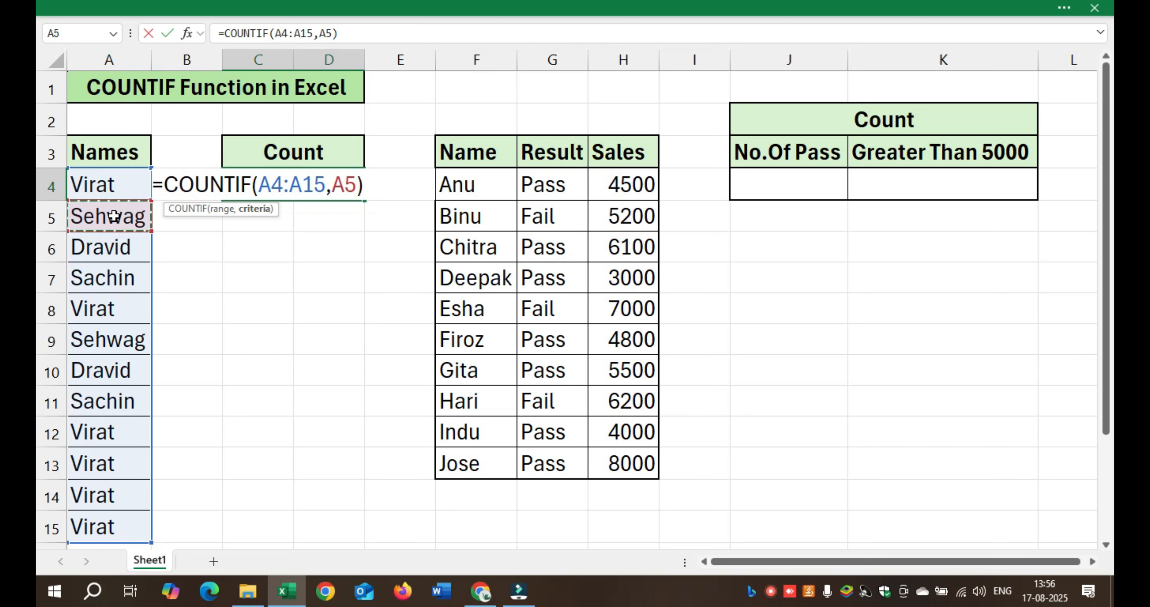
pyautogui.press('Return')
pyautogui.click(114, 216)
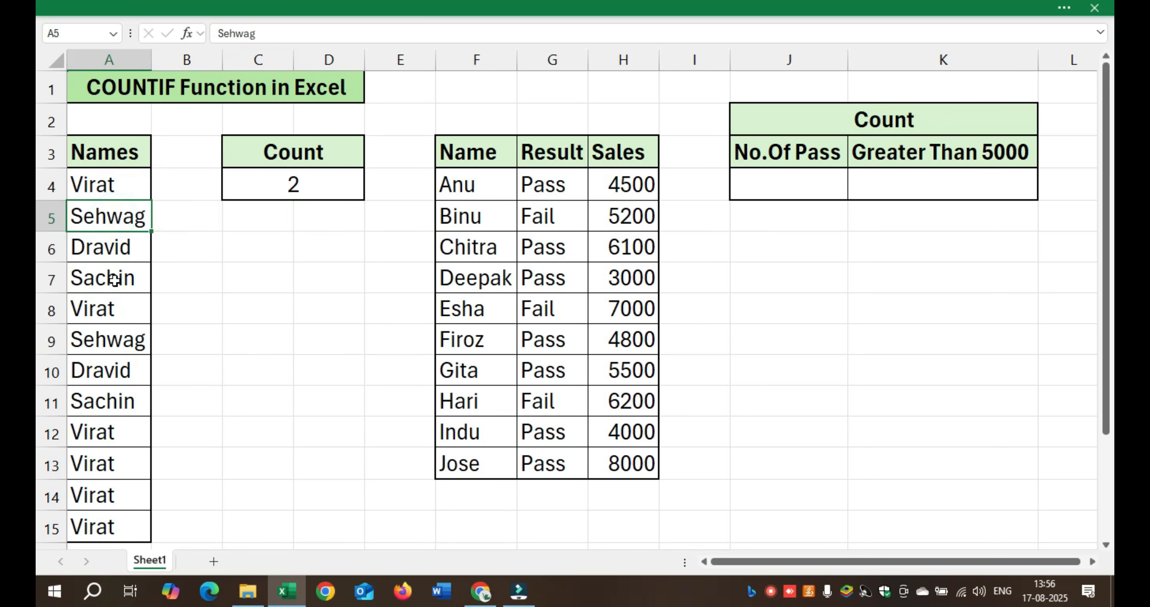
pyautogui.click(114, 339)
pyautogui.click(293, 187)
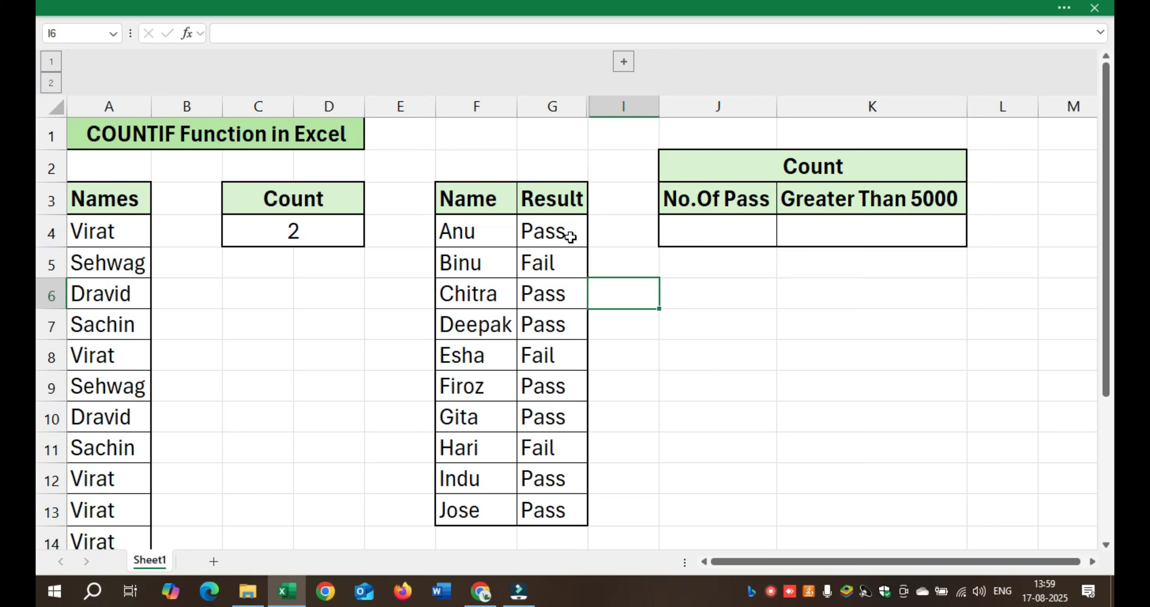
# Step: Enter a COUNTIF formula in J4 that counts the passes in G4:G13, using G4 as the criterion
pyautogui.click(714, 230)
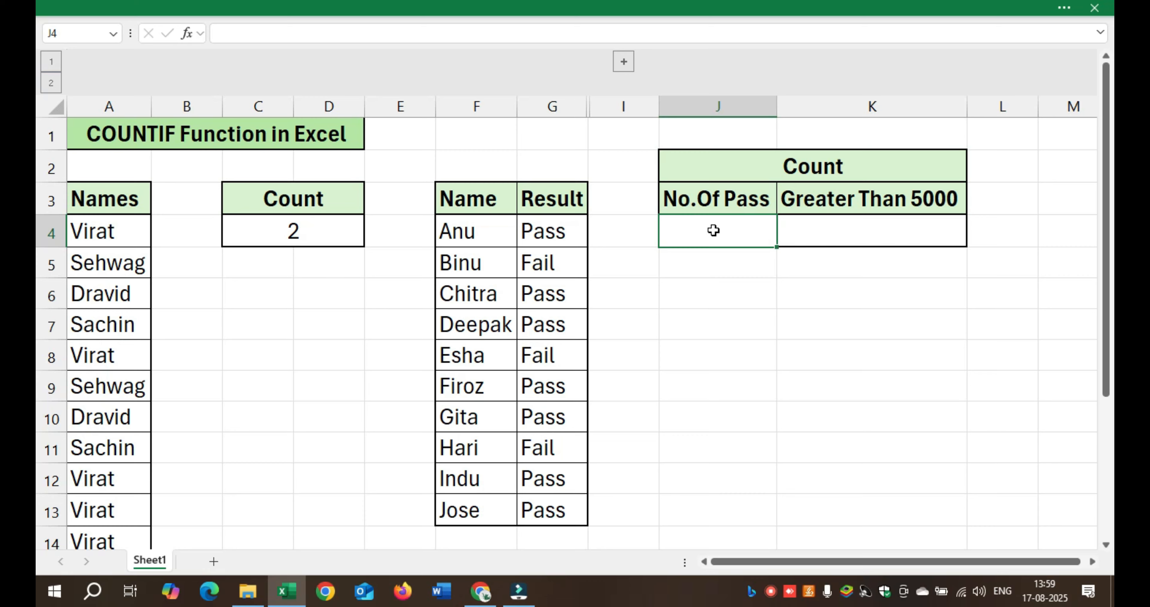
pyautogui.write('=coun')
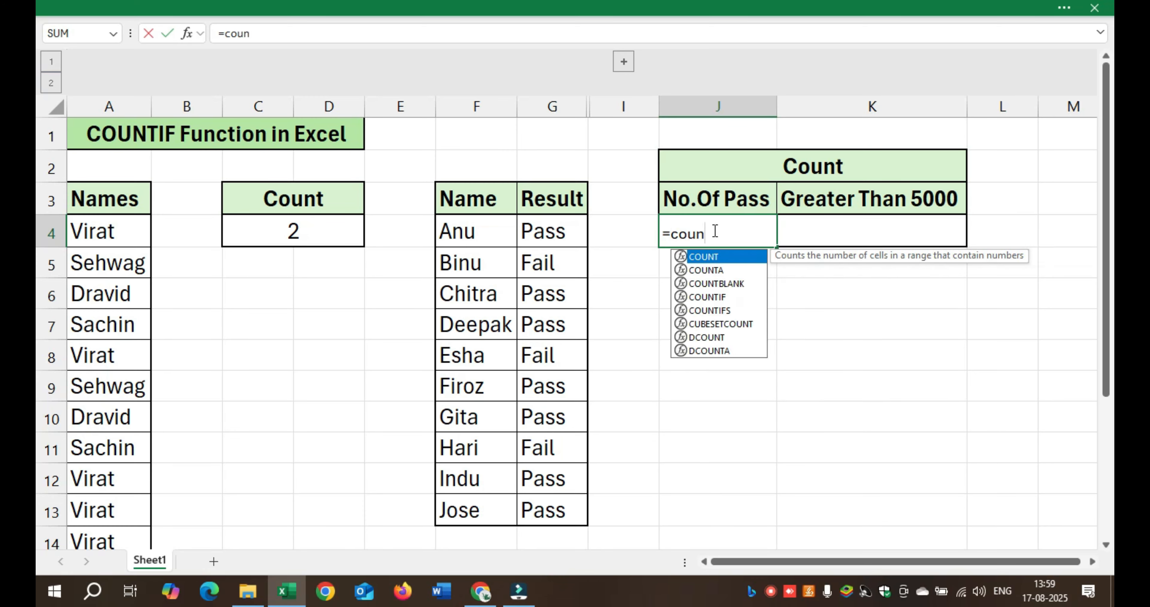
pyautogui.write('tif(')
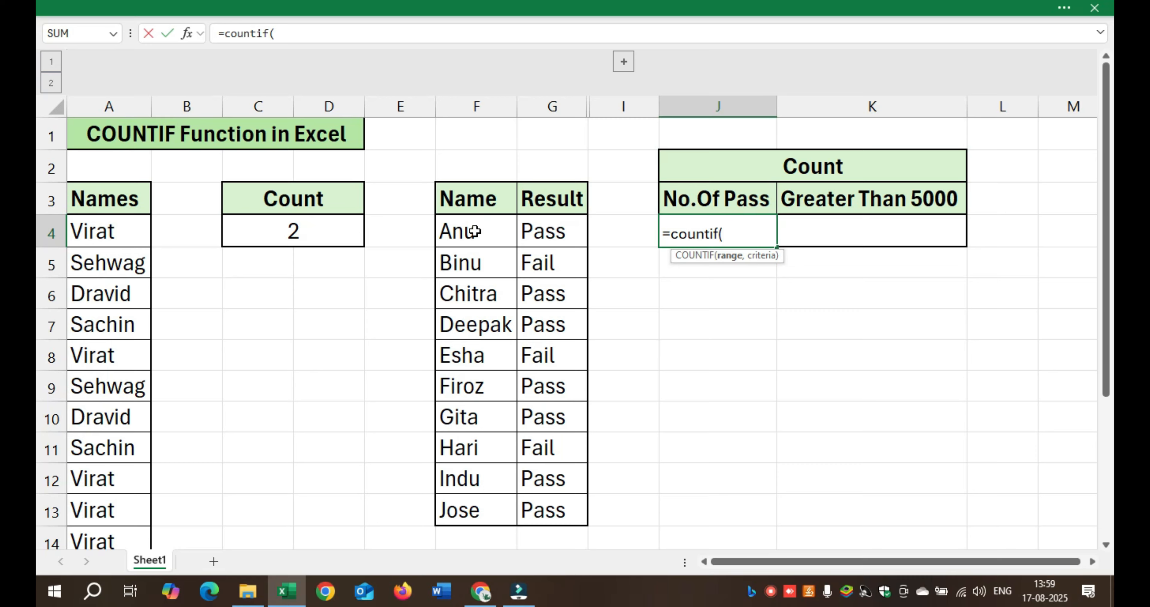
pyautogui.moveTo(474, 231); pyautogui.dragTo(523, 498)
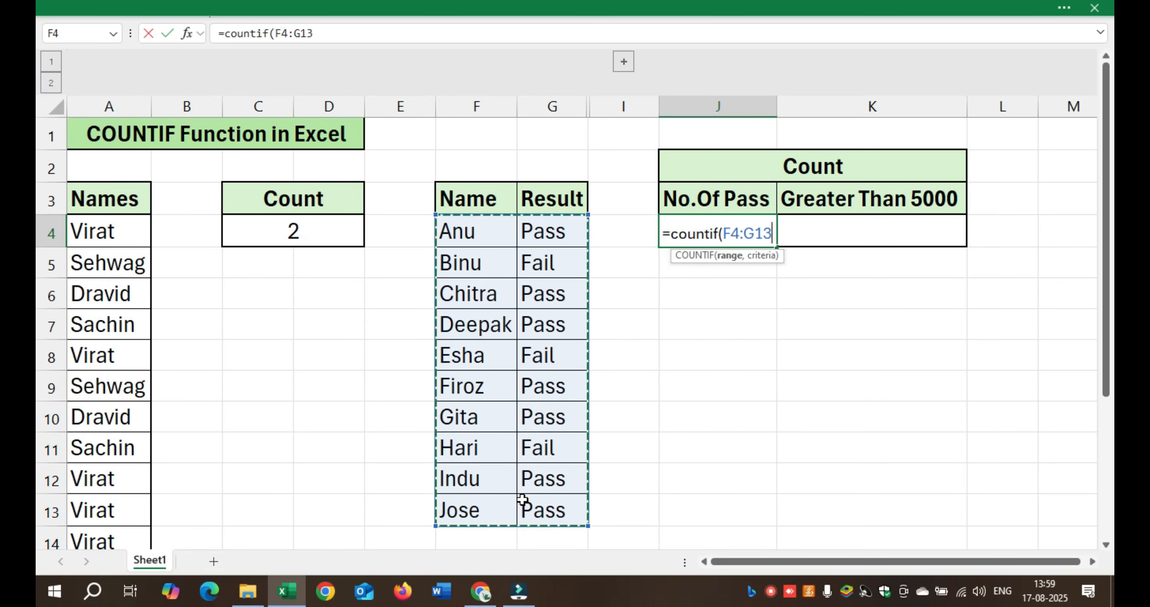
pyautogui.write(',')
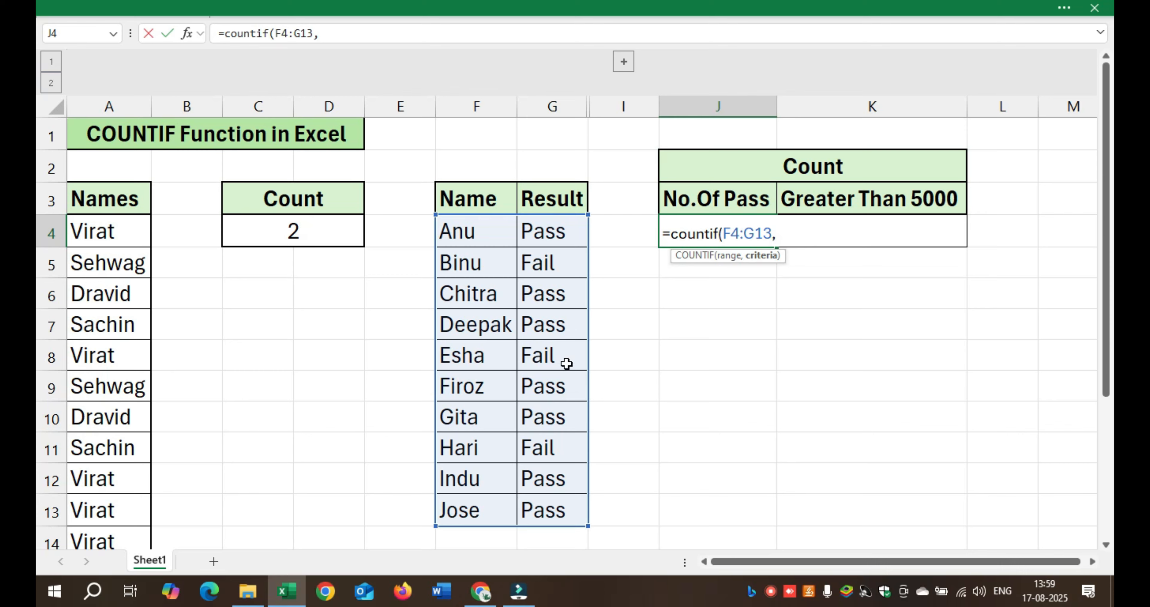
pyautogui.click(556, 232)
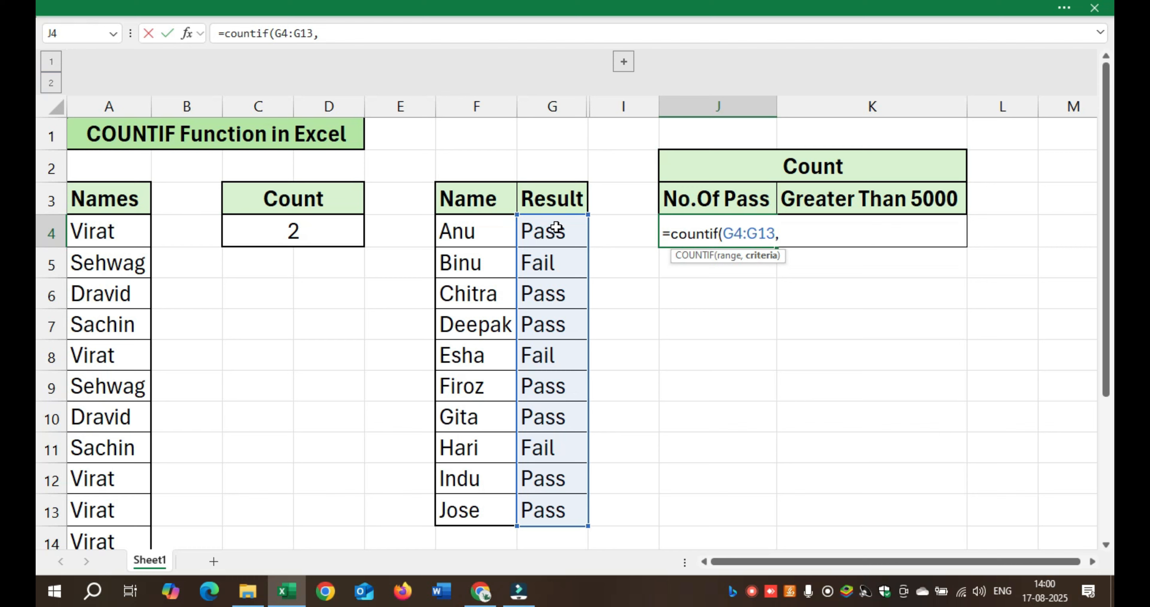
pyautogui.click(556, 226)
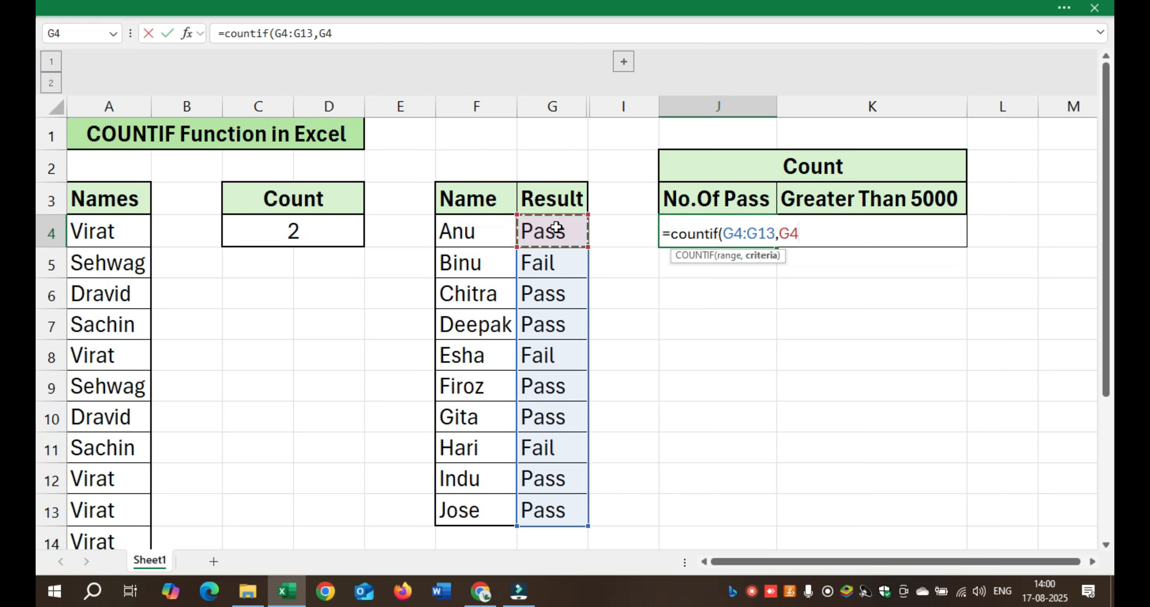
pyautogui.write(')')
pyautogui.press('Return')
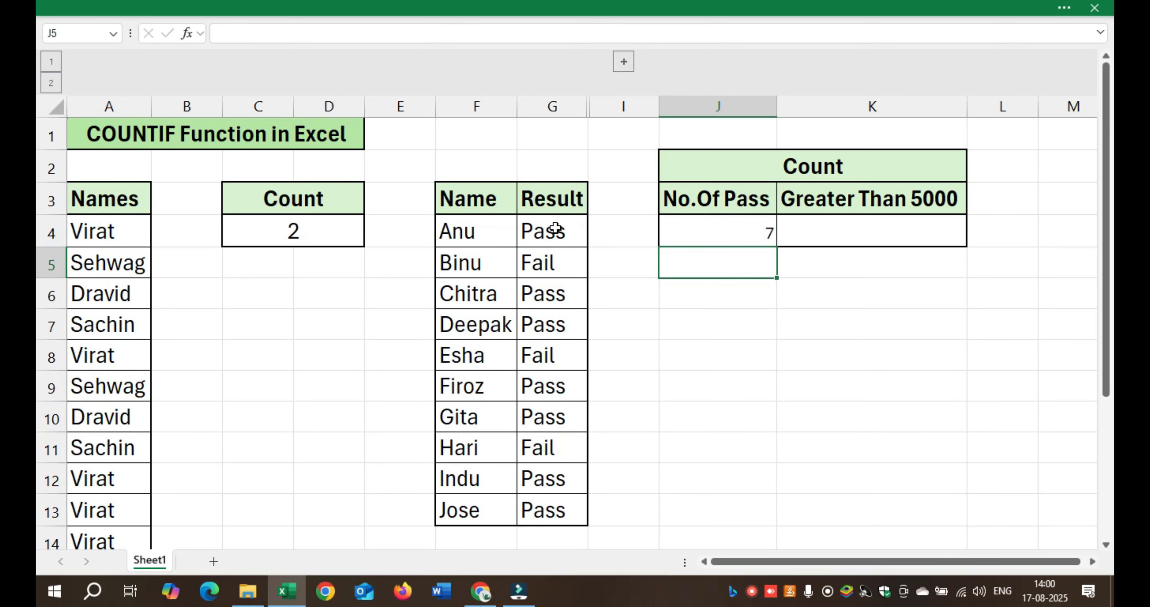
# Step: Go through each Pass entry in the Result column to verify the No.Of Pass count
pyautogui.click(719, 232)
pyautogui.click(554, 231)
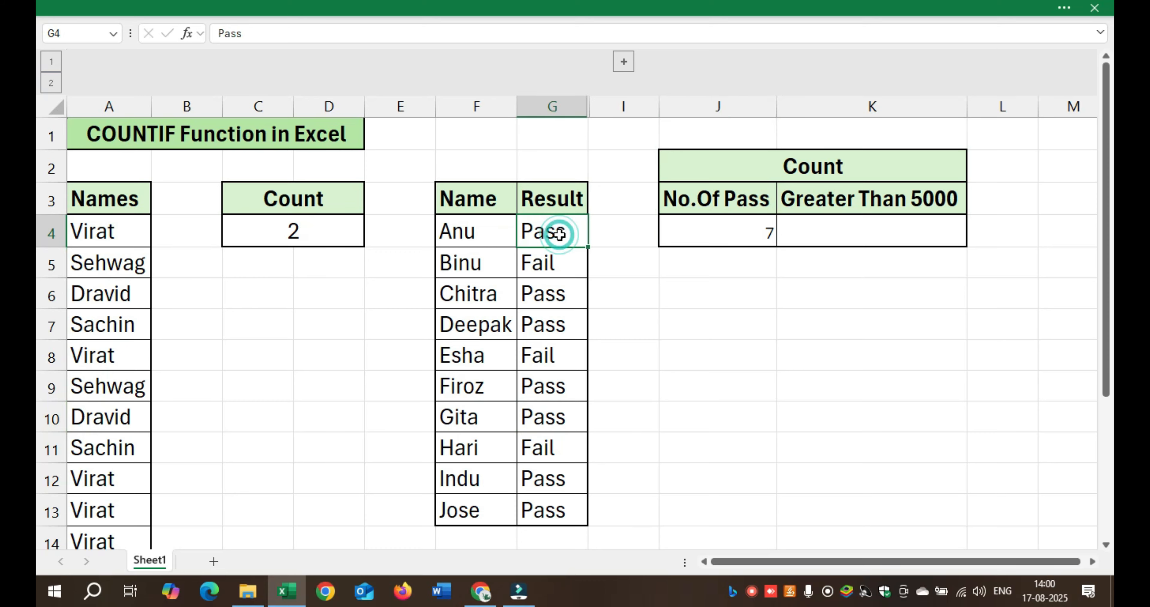
pyautogui.click(544, 291)
pyautogui.click(547, 328)
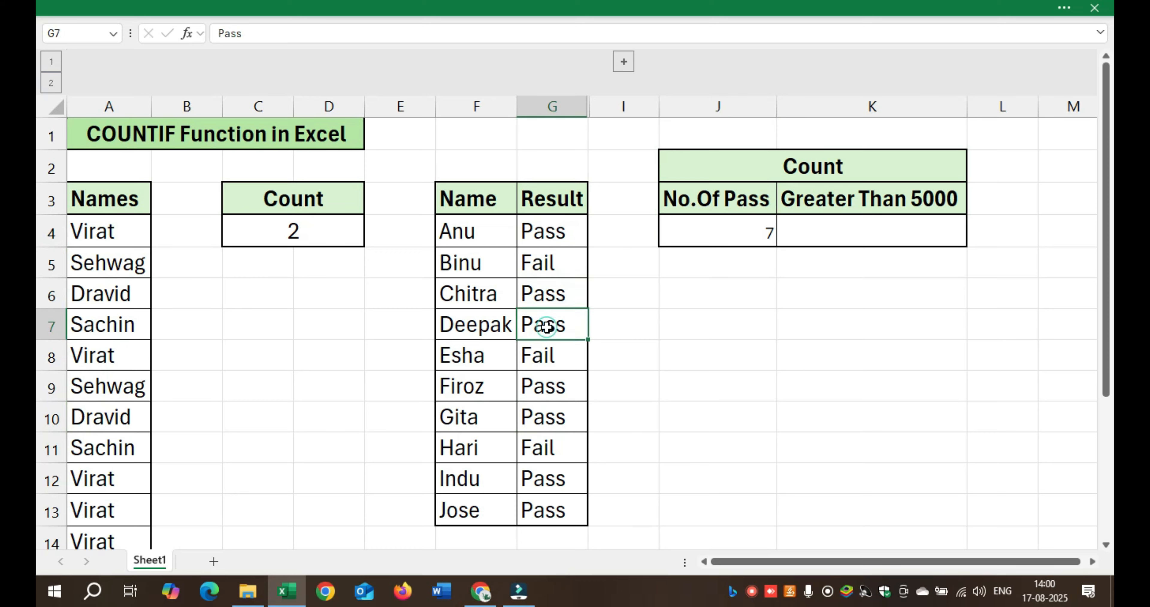
pyautogui.click(545, 380)
pyautogui.click(545, 410)
pyautogui.click(547, 475)
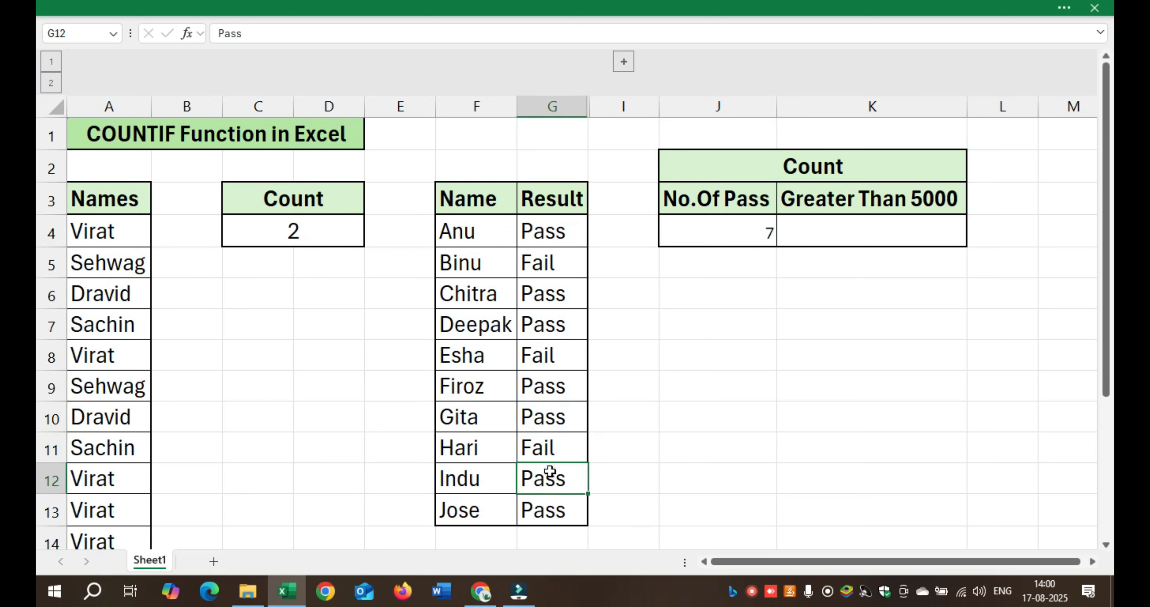
pyautogui.click(547, 509)
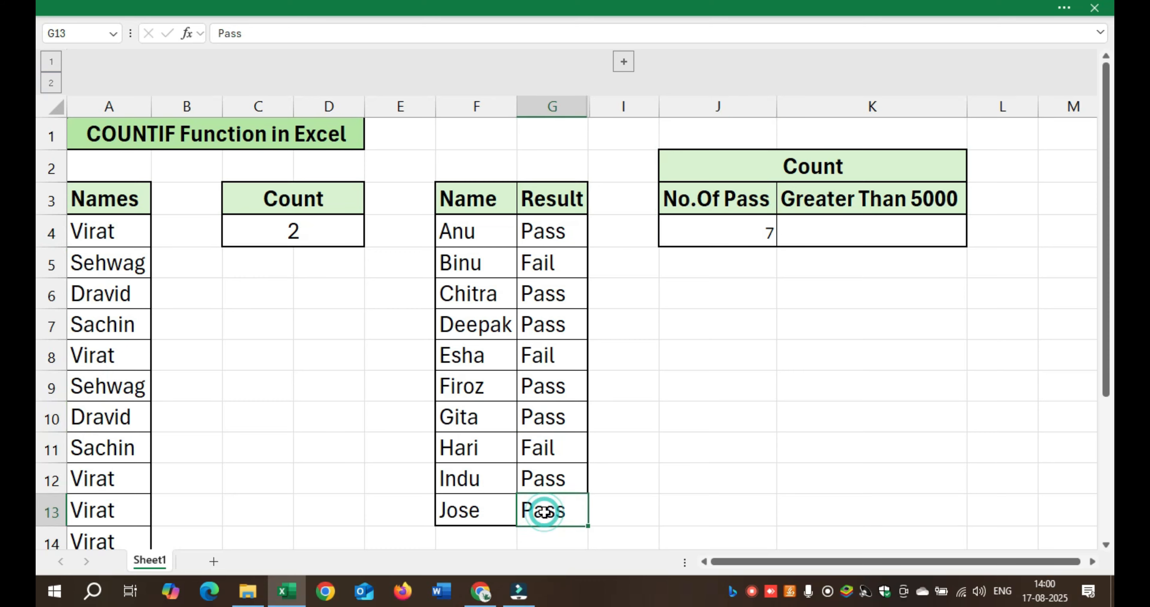
# Step: Enter a COUNTIF formula in K4 that counts the sales in H4:H13 matching the criterion ">5000"
pyautogui.click(744, 233)
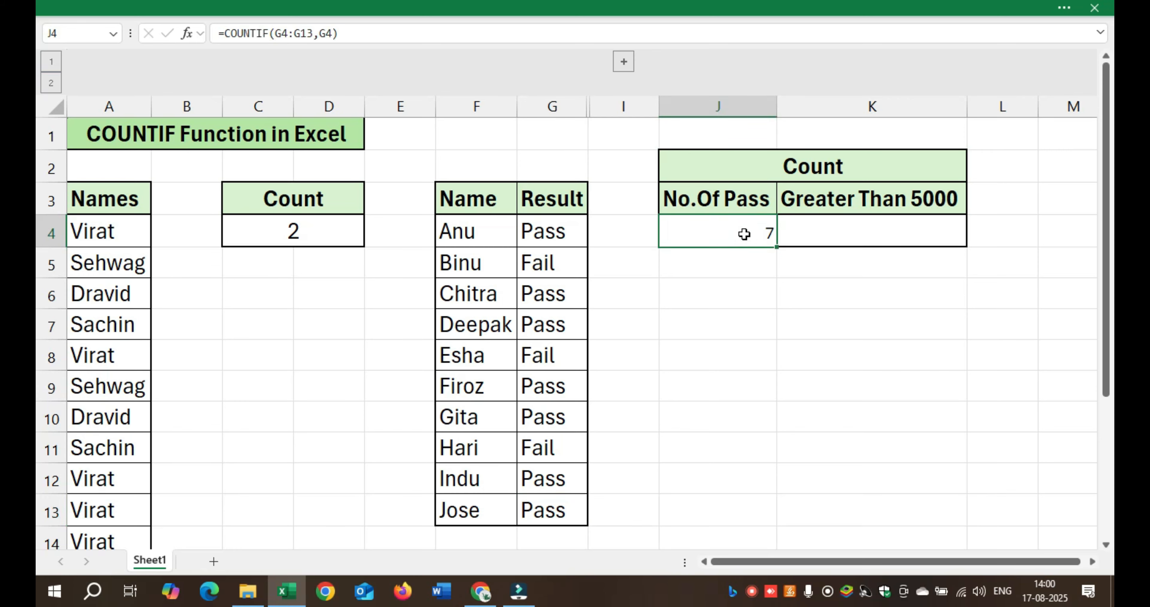
pyautogui.click(841, 236)
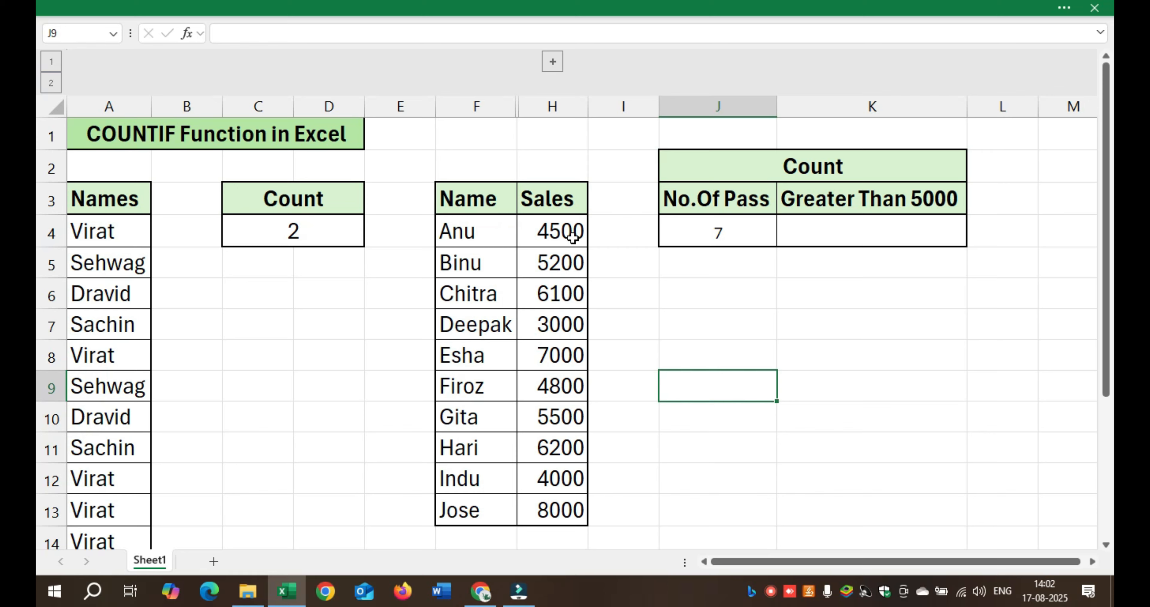
pyautogui.click(823, 240)
pyautogui.write('=')
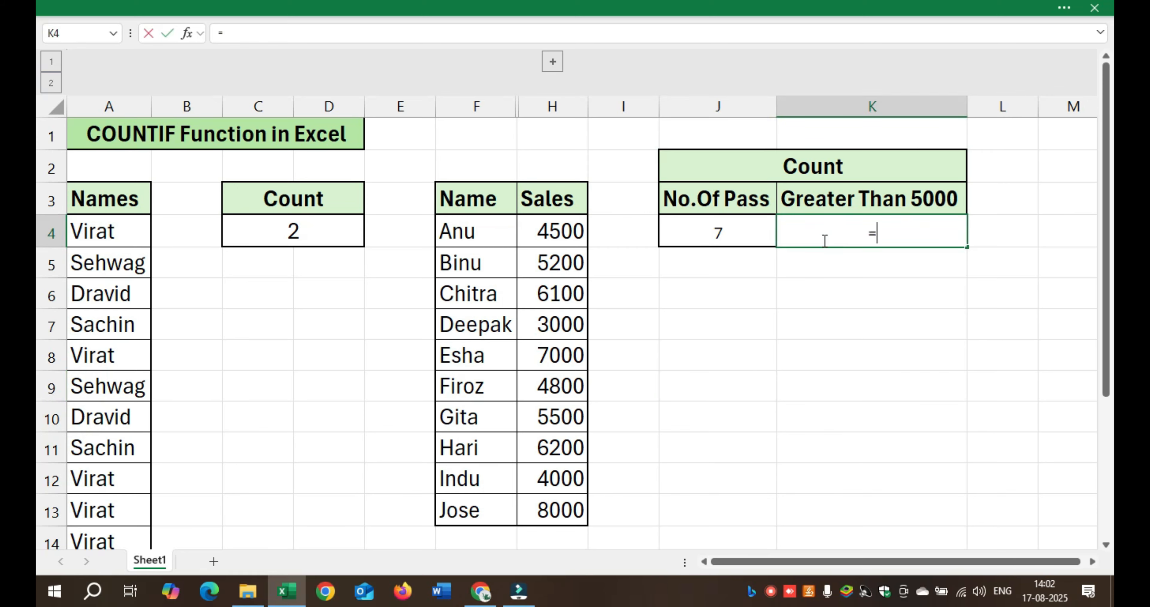
pyautogui.write('countif(')
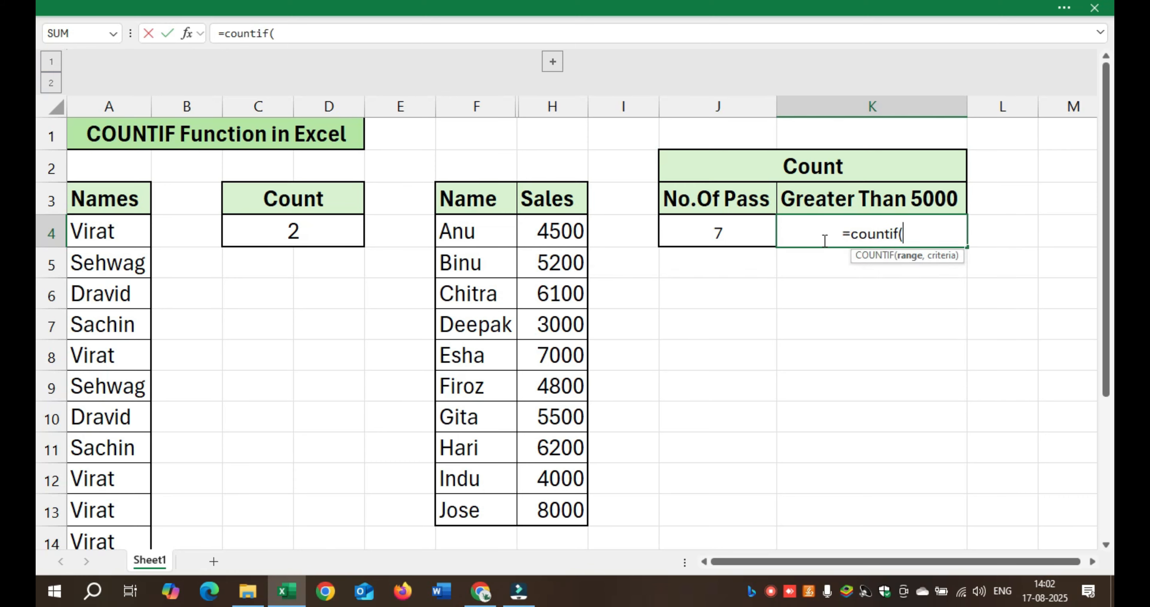
pyautogui.click(561, 227)
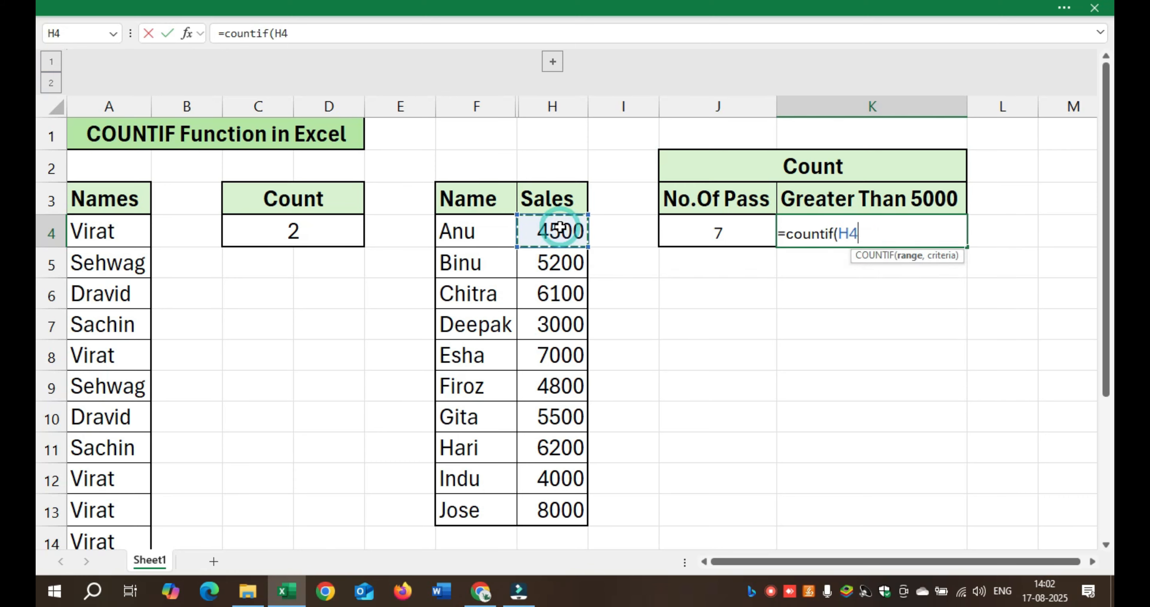
pyautogui.moveTo(561, 228); pyautogui.dragTo(564, 503)
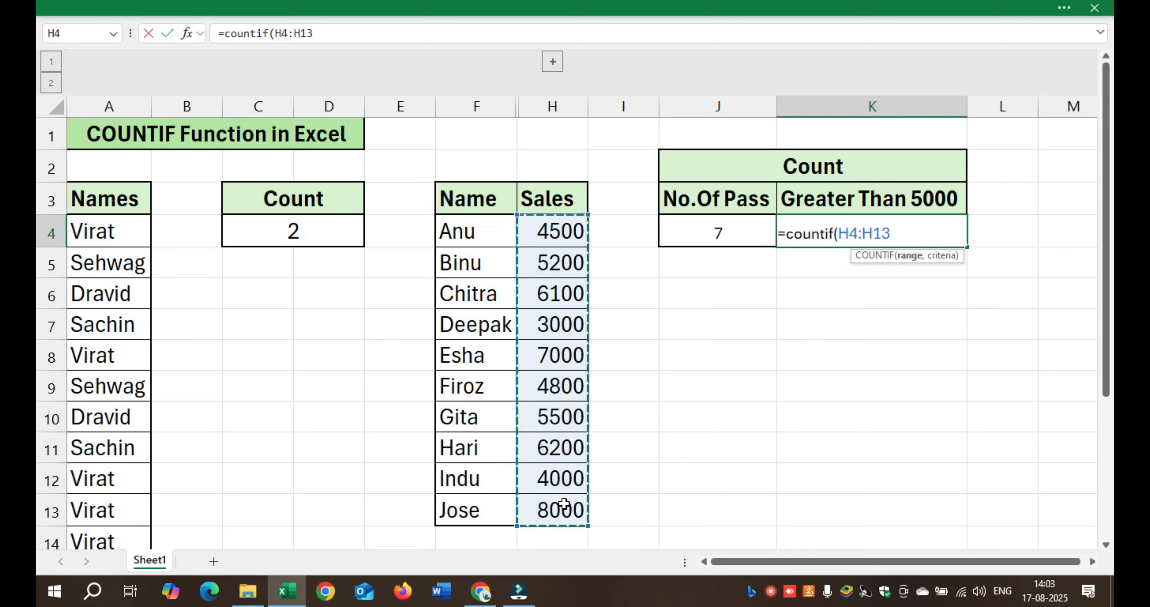
pyautogui.write(',')
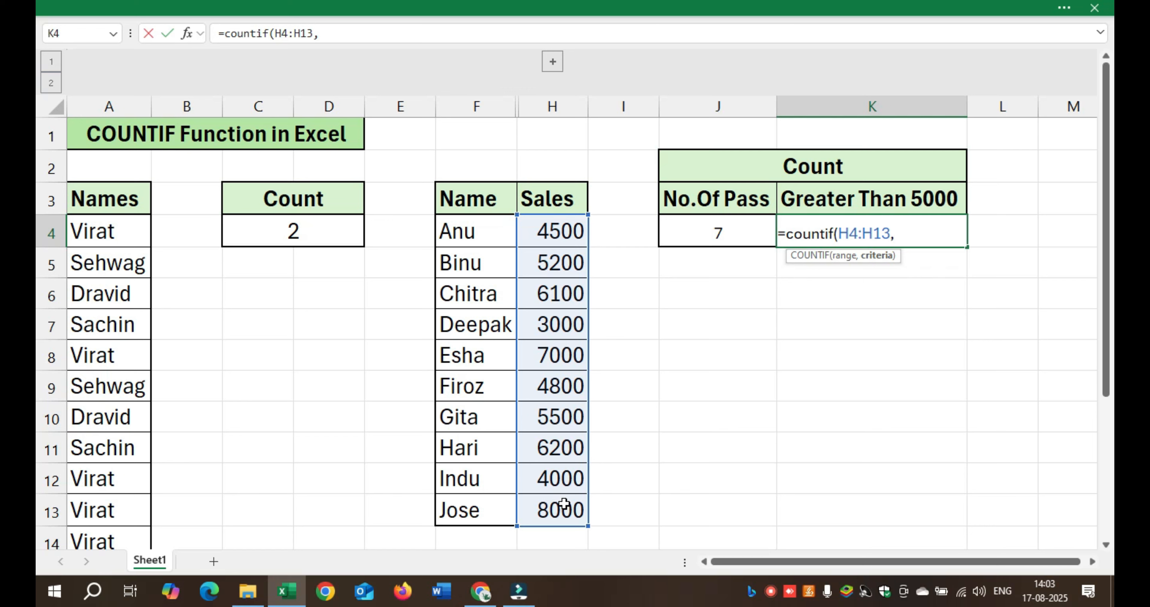
pyautogui.write('">5000"')
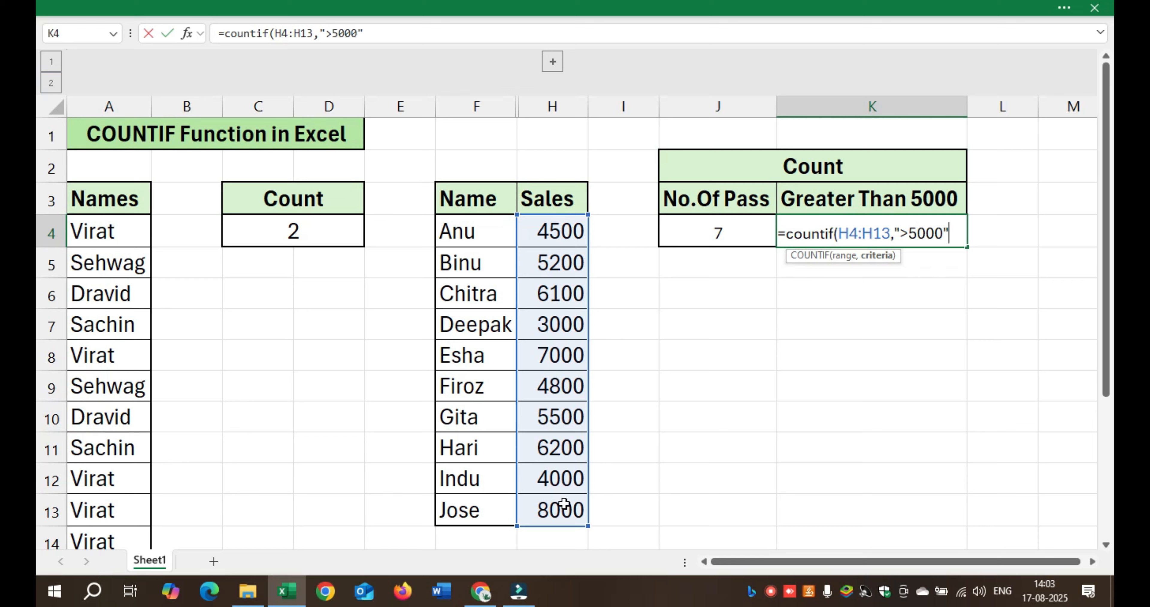
pyautogui.write(')')
pyautogui.press('Return')
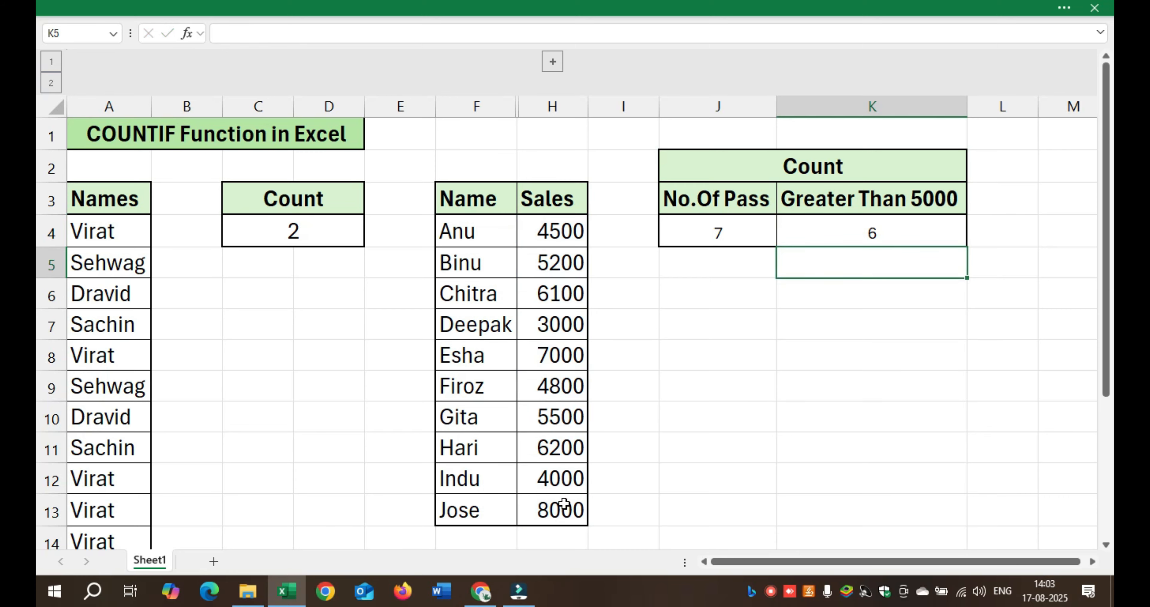
# Step: Go through the values in the Sales column to check the Greater Than 5000 count in K4
pyautogui.click(890, 226)
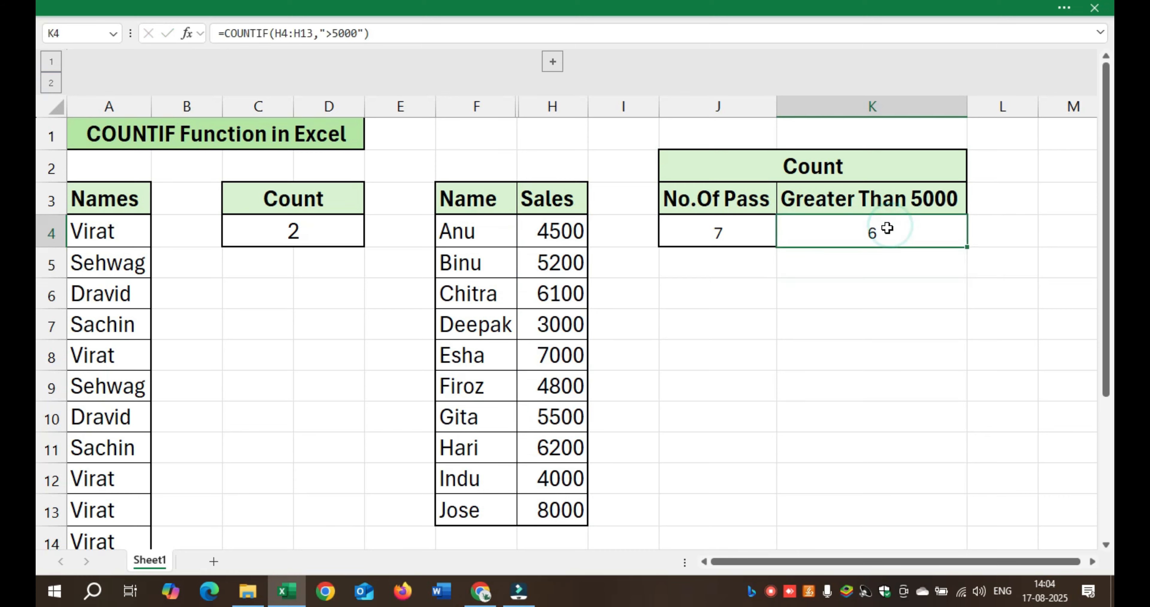
pyautogui.click(559, 255)
pyautogui.press('Down')
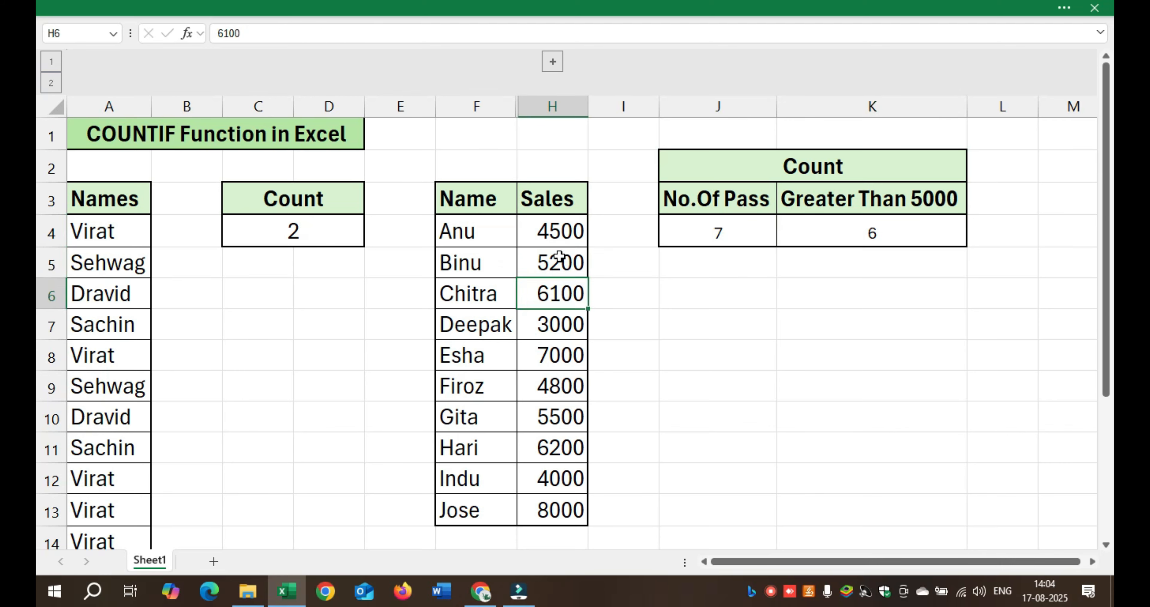
pyautogui.press('Down')
pyautogui.press('Down')
pyautogui.press('Down')
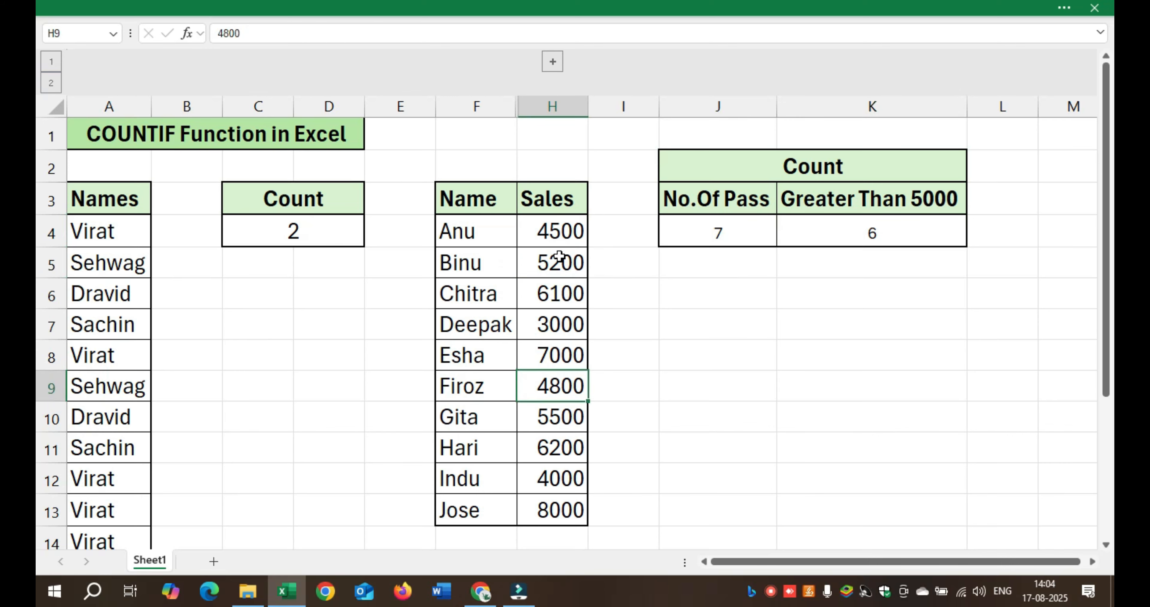
pyautogui.press('Down')
pyautogui.press('Down')
pyautogui.press('Up')
pyautogui.press('Down')
pyautogui.press('Down')
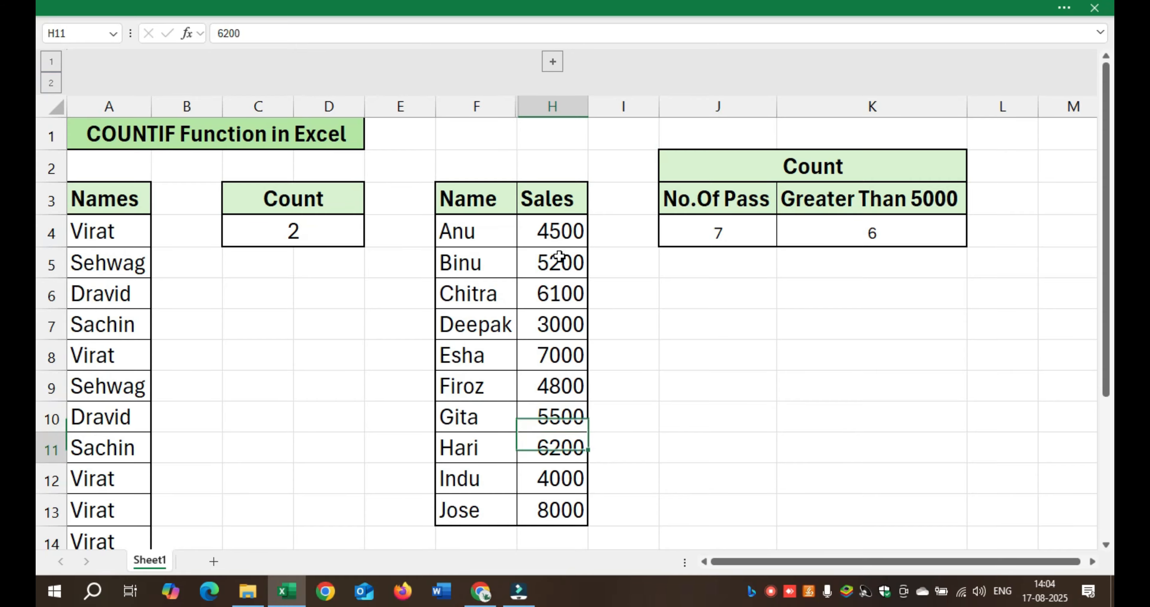
pyautogui.press('Up')
pyautogui.press('Down')
pyautogui.press('Down')
pyautogui.press('Down')
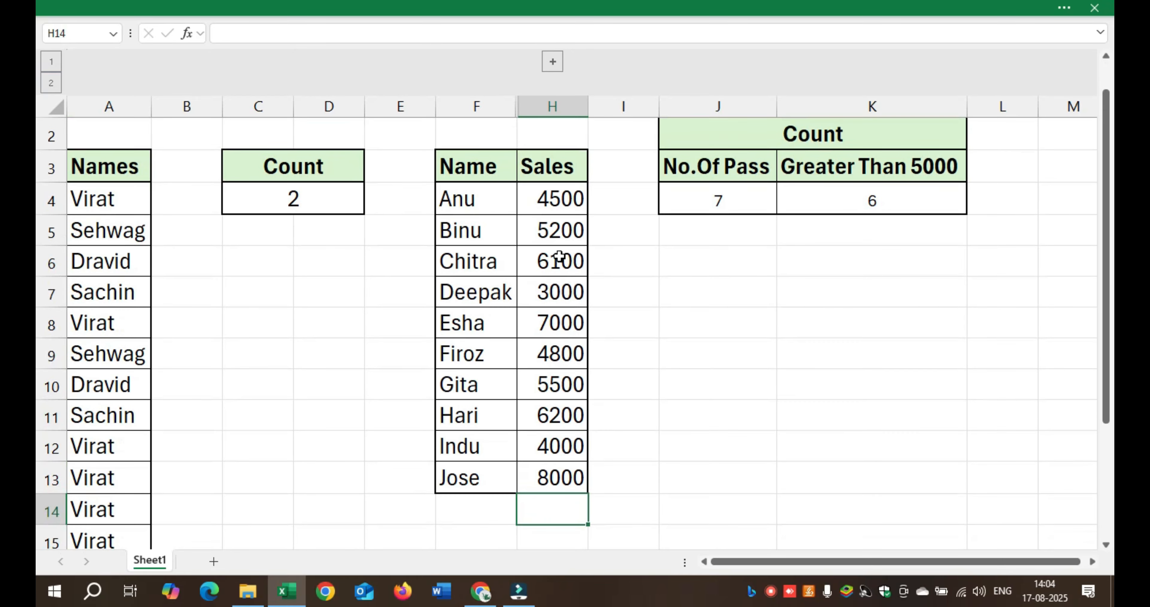
# Step: Number the sales above 5000 from 1 to 6 in column I, in rows 5, 6, 8, 10, 11 and 13
pyautogui.press('Up')
pyautogui.press('Up')
pyautogui.press('Up')
pyautogui.press('Up')
pyautogui.press('Up')
pyautogui.press('Up')
pyautogui.press('Up')
pyautogui.press('Up')
pyautogui.press('Up')
pyautogui.press('Up')
pyautogui.press('Up')
pyautogui.press('Up')
pyautogui.press('Up')
pyautogui.press('Right')
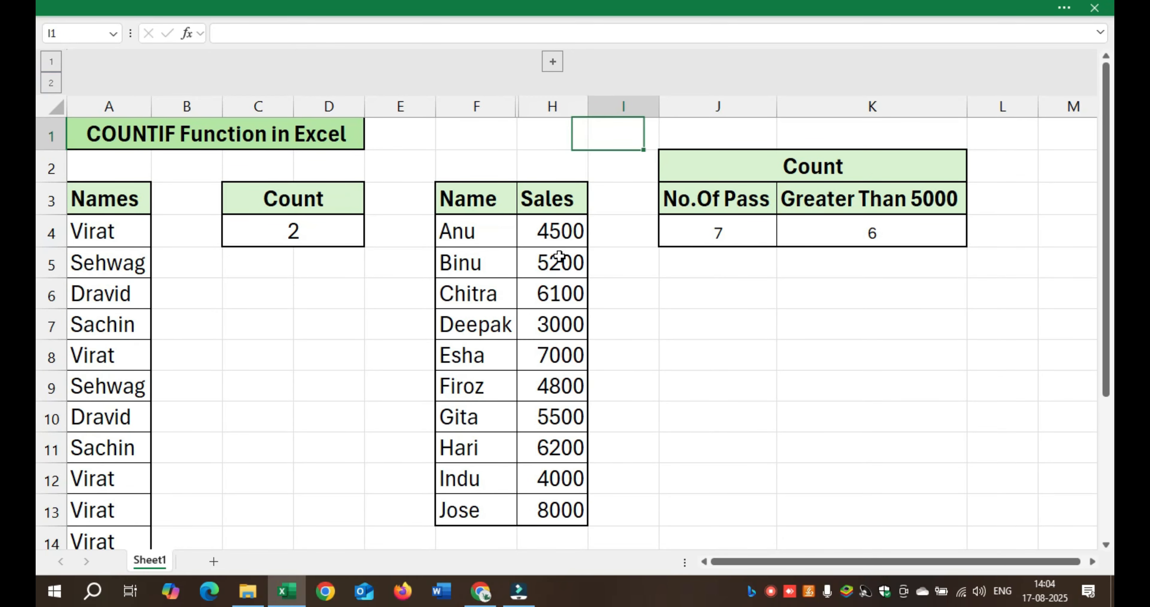
pyautogui.press('Down')
pyautogui.press('Down')
pyautogui.press('Down')
pyautogui.press('Down')
pyautogui.write('1')
pyautogui.press('Return')
pyautogui.write('2')
pyautogui.press('Return')
pyautogui.press('Down')
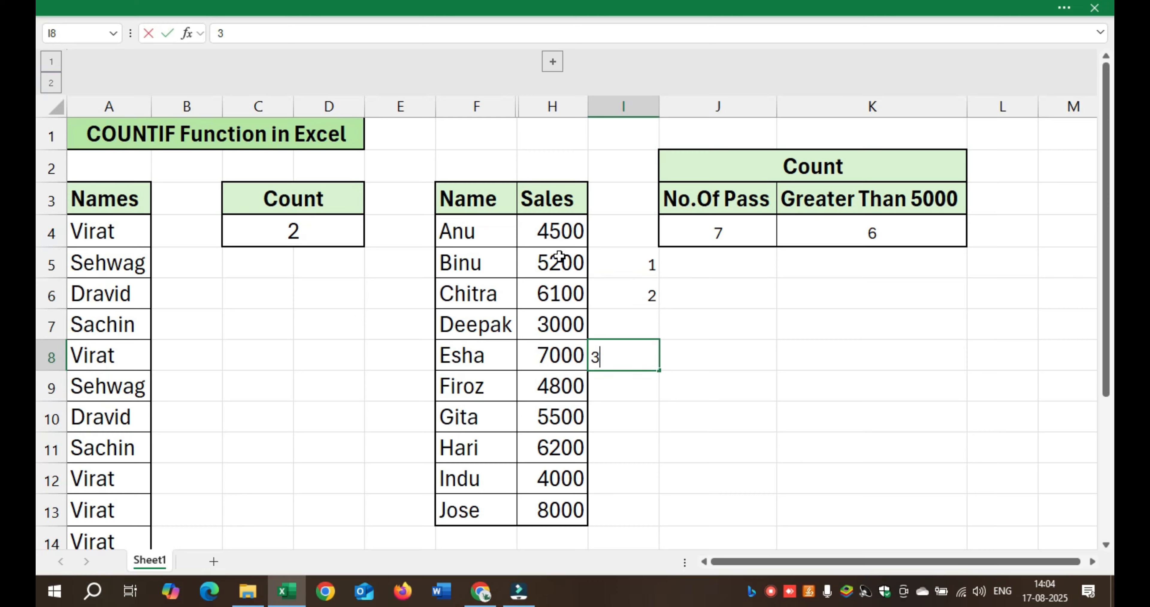
pyautogui.write('3')
pyautogui.press('Return')
pyautogui.press('Down')
pyautogui.write('4')
pyautogui.press('Return')
pyautogui.write('5')
pyautogui.press('Return')
pyautogui.press('Down')
pyautogui.write('6')
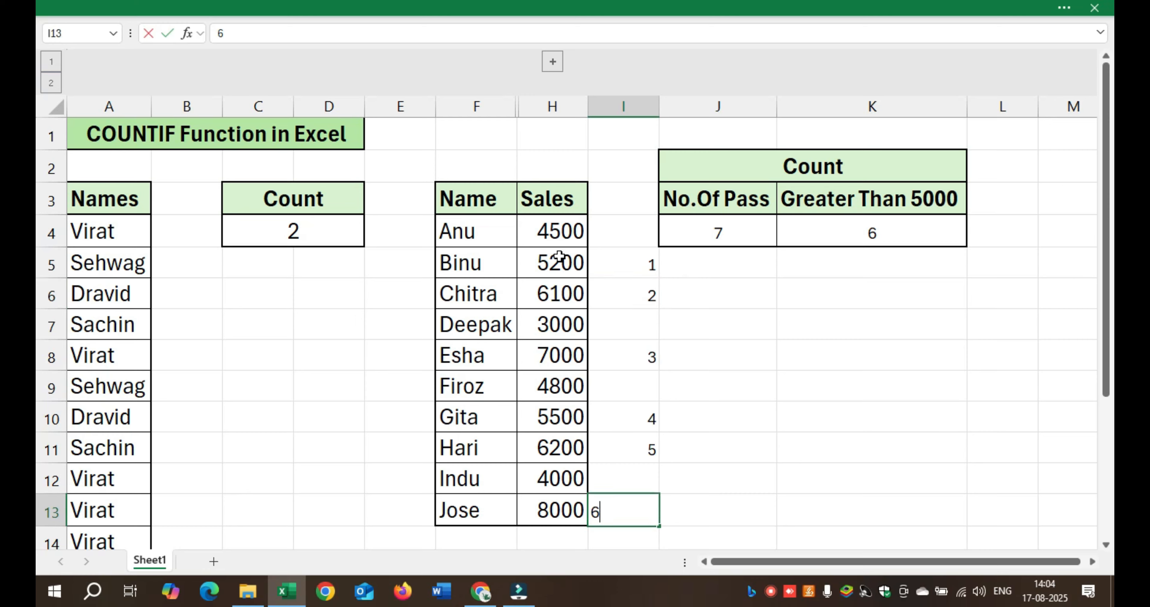
pyautogui.press('Up')
pyautogui.press('Up')
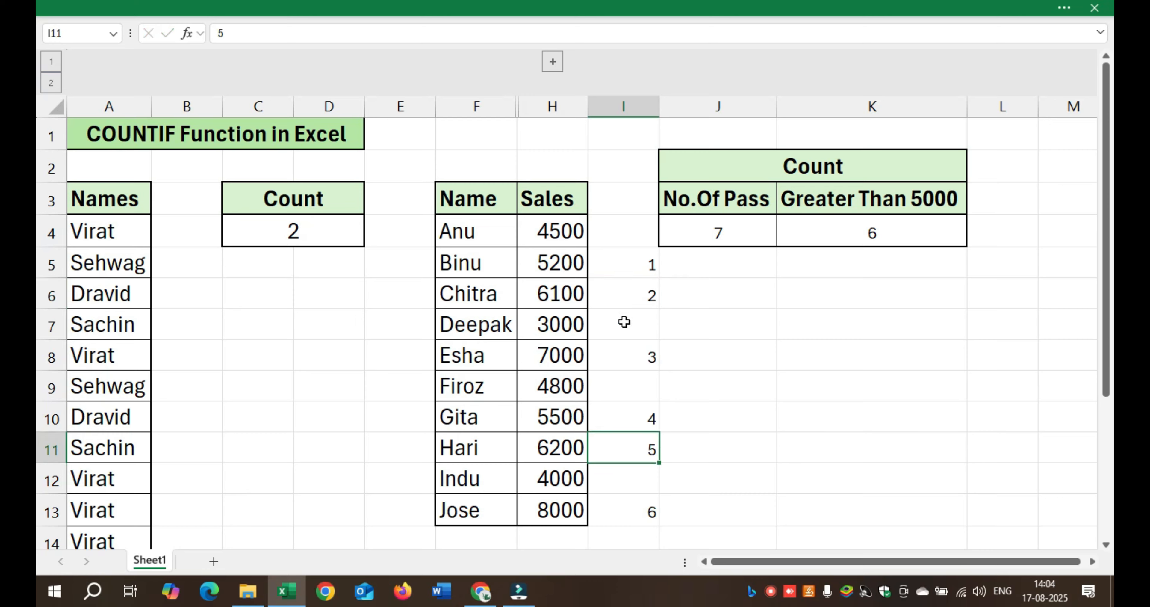
# Step: Clear the tally numbers from I5:I13
pyautogui.moveTo(634, 257); pyautogui.dragTo(647, 505)
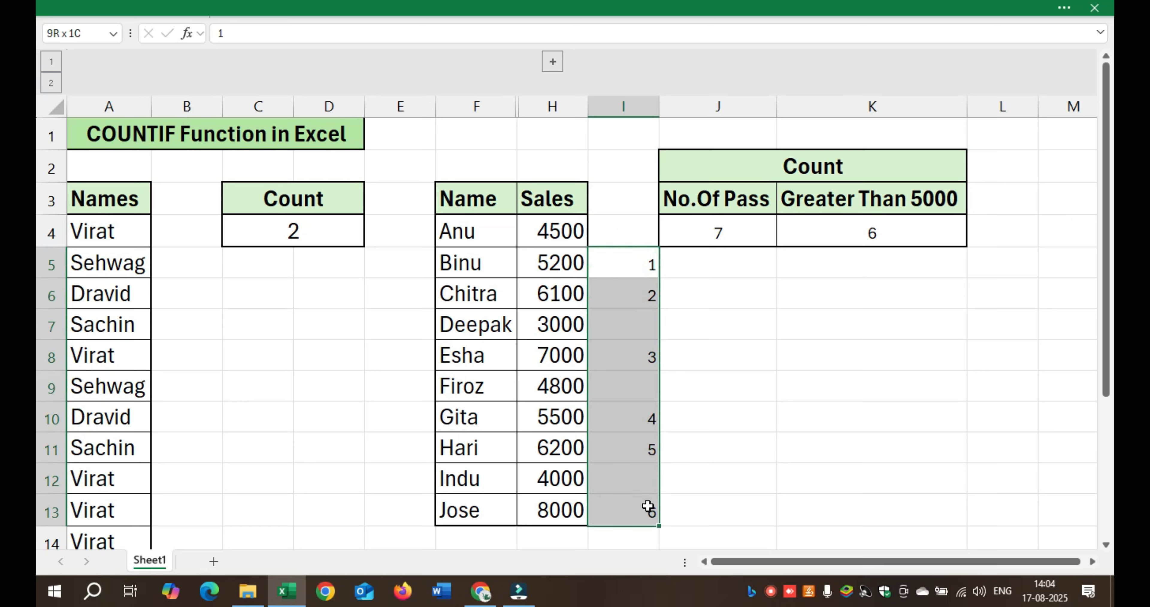
pyautogui.press('Delete')
pyautogui.click(856, 403)
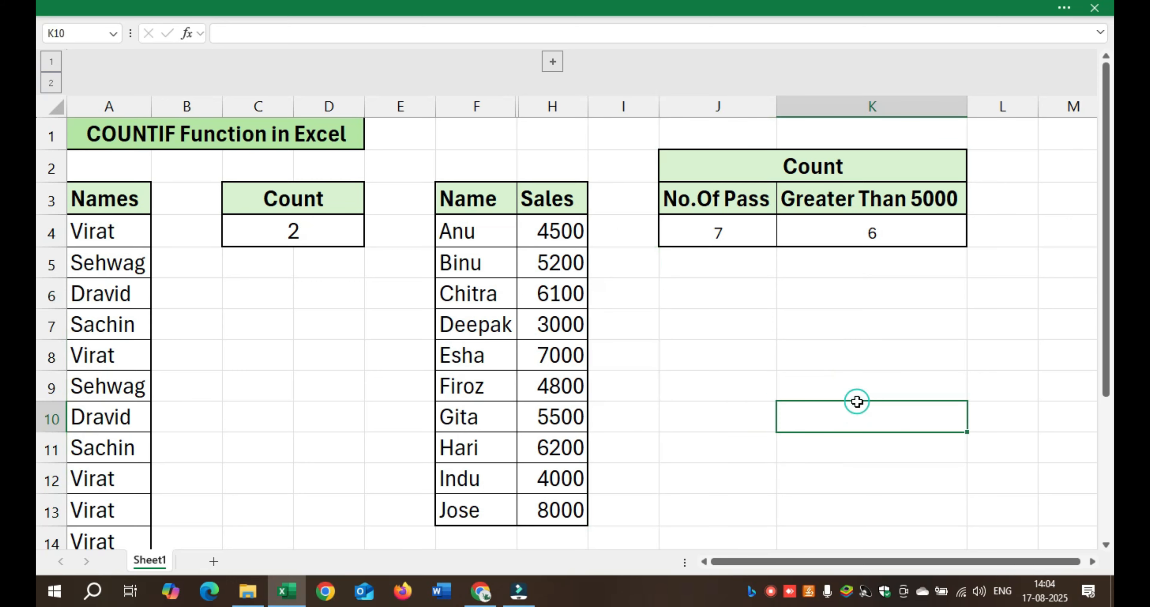